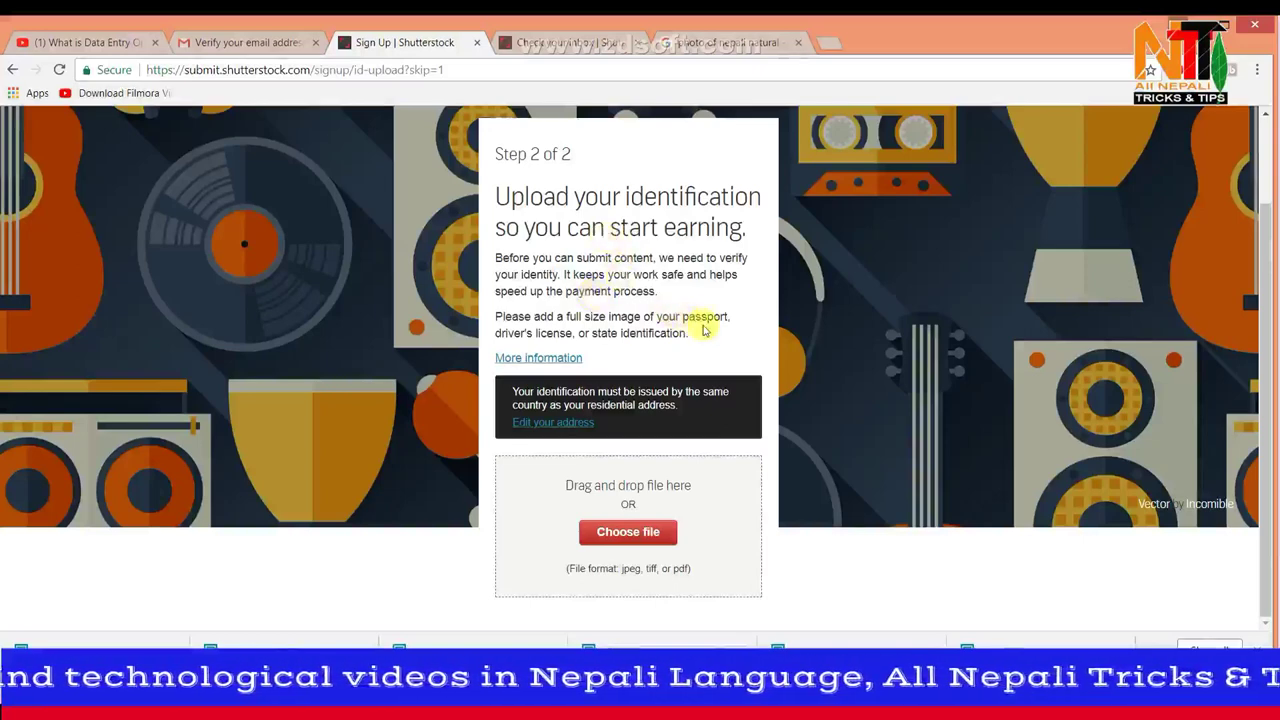
Step: Start choosing an identification file and browse to the scan folder on the Desktop
click(628, 533)
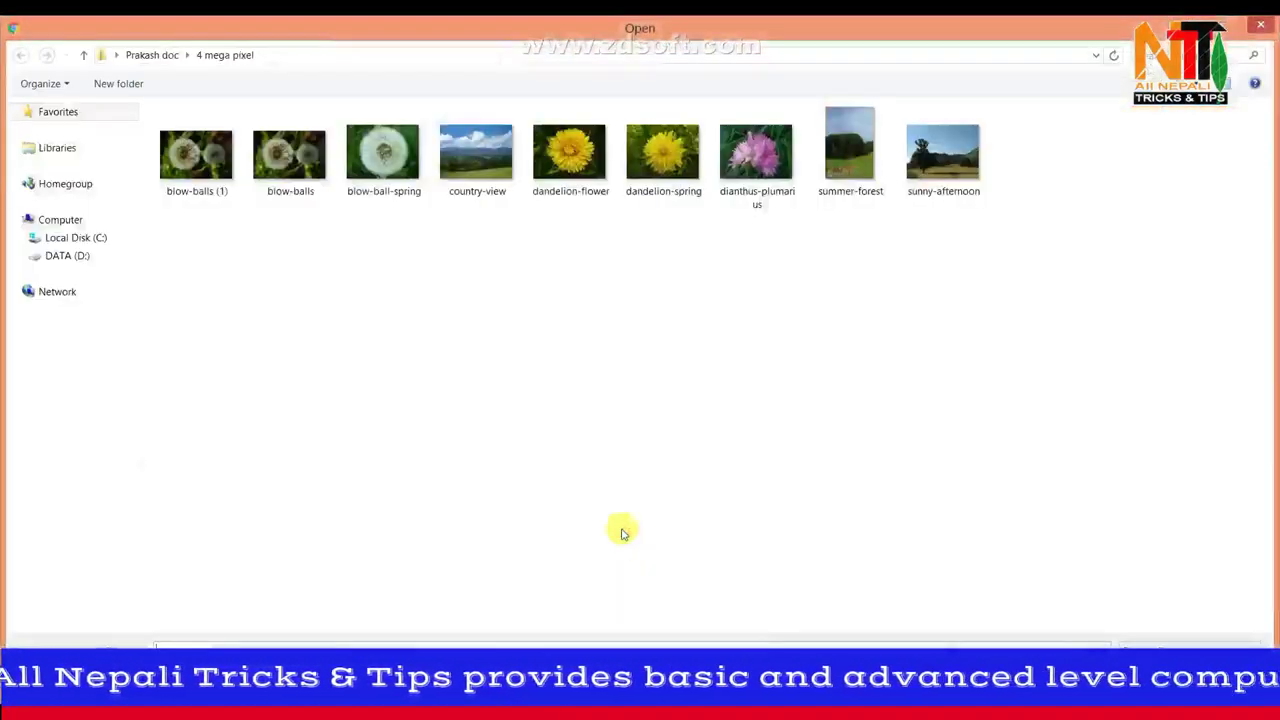
click(85, 55)
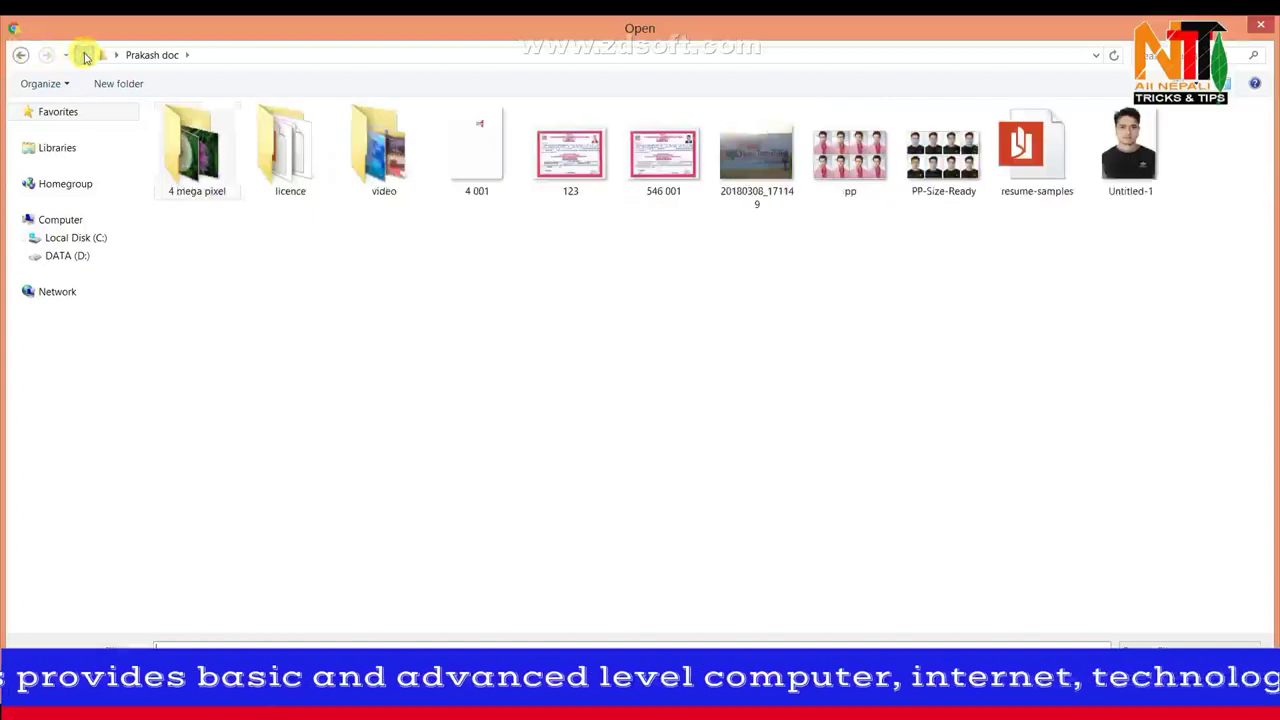
click(85, 55)
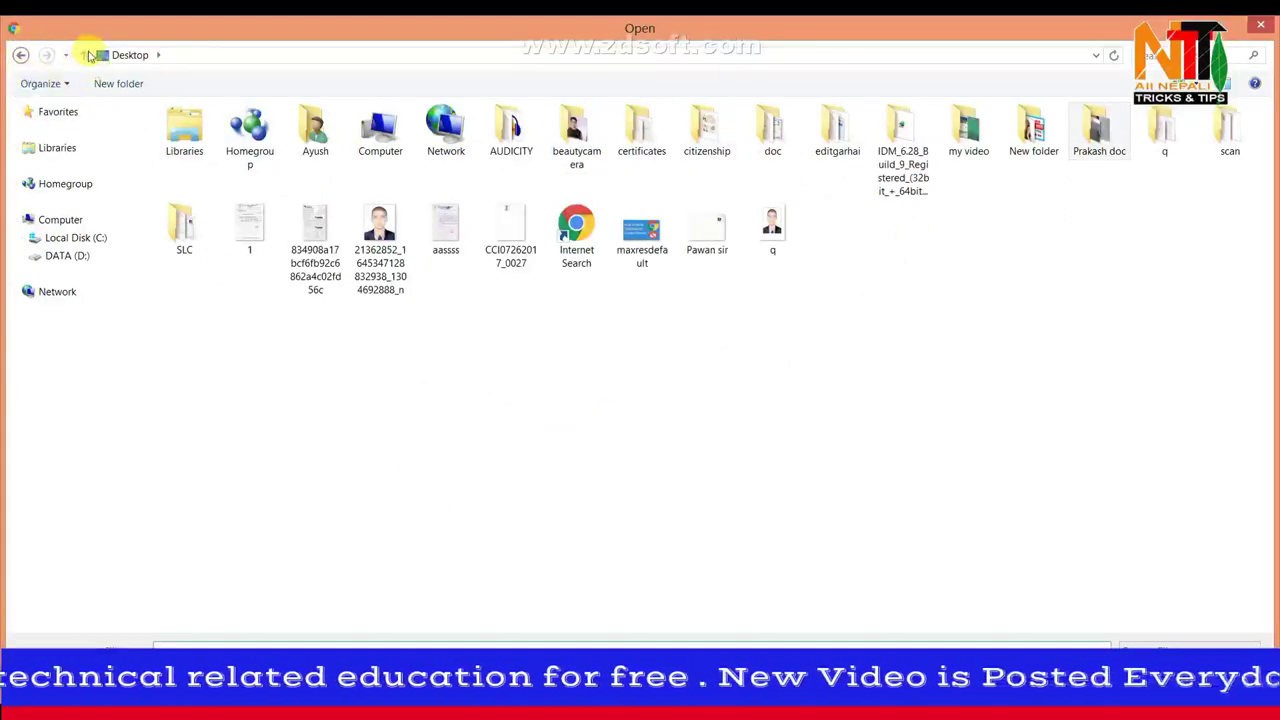
click(21, 55)
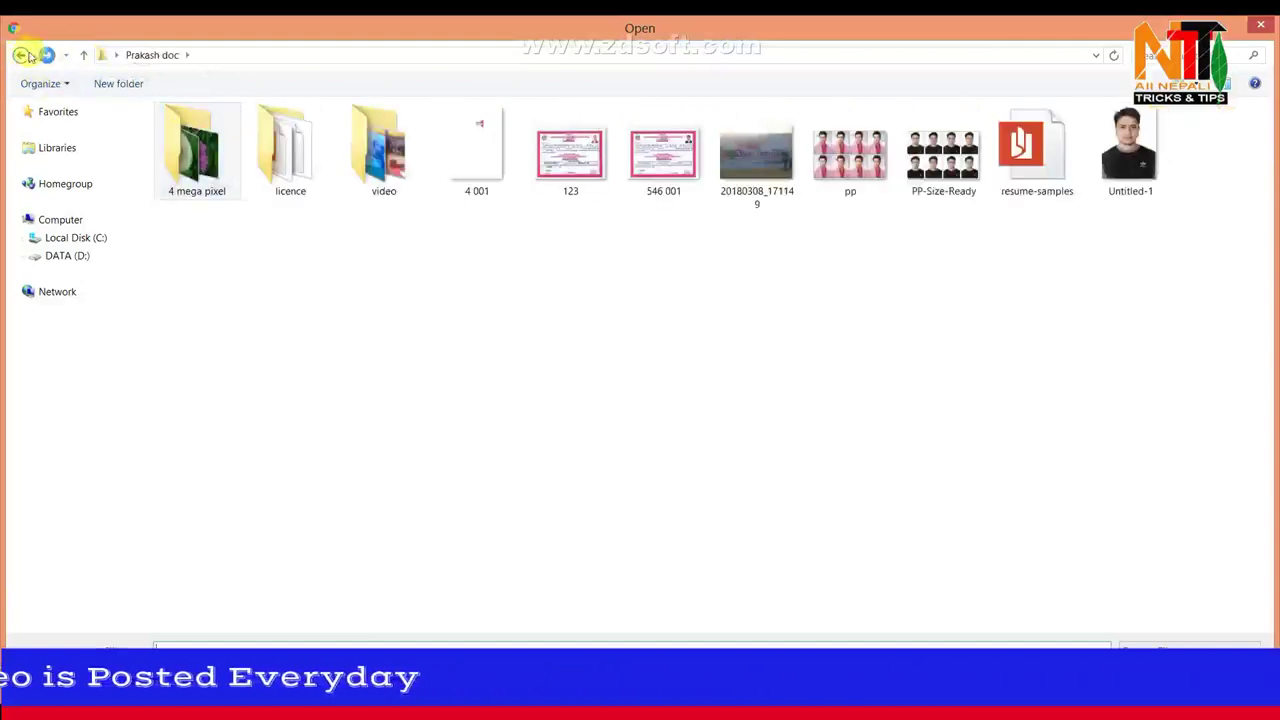
click(19, 55)
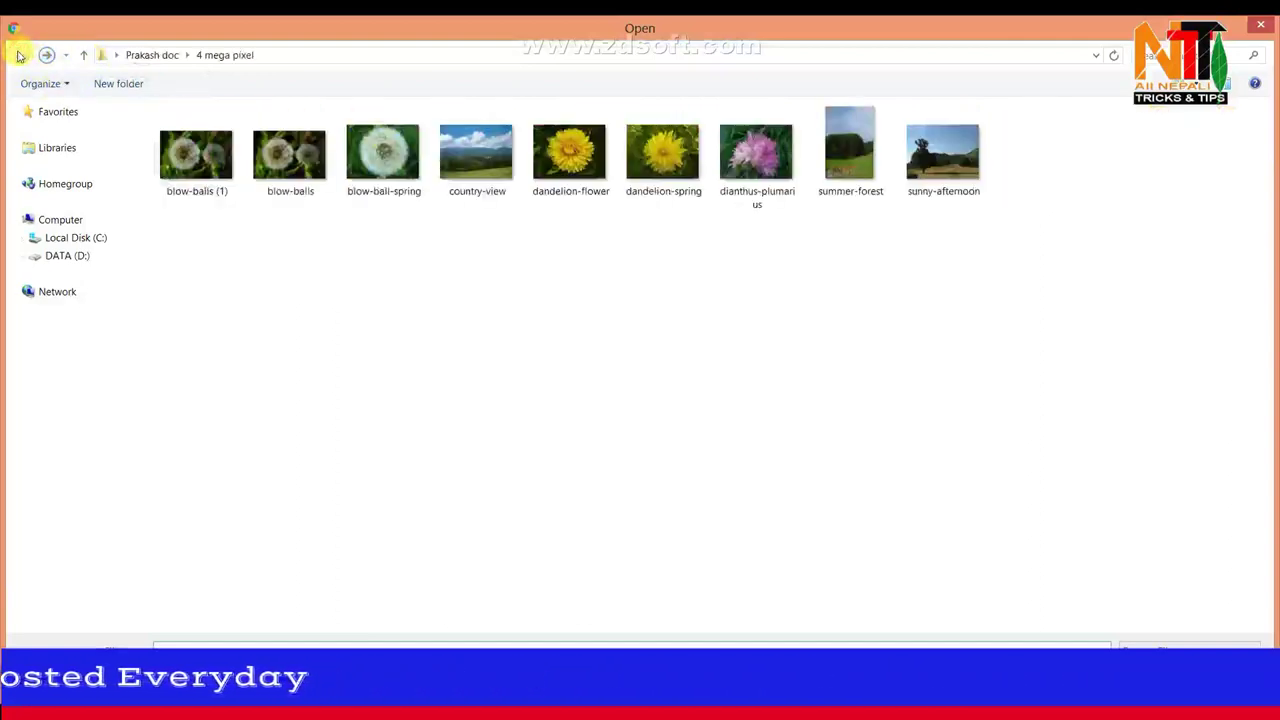
click(85, 55)
click(86, 55)
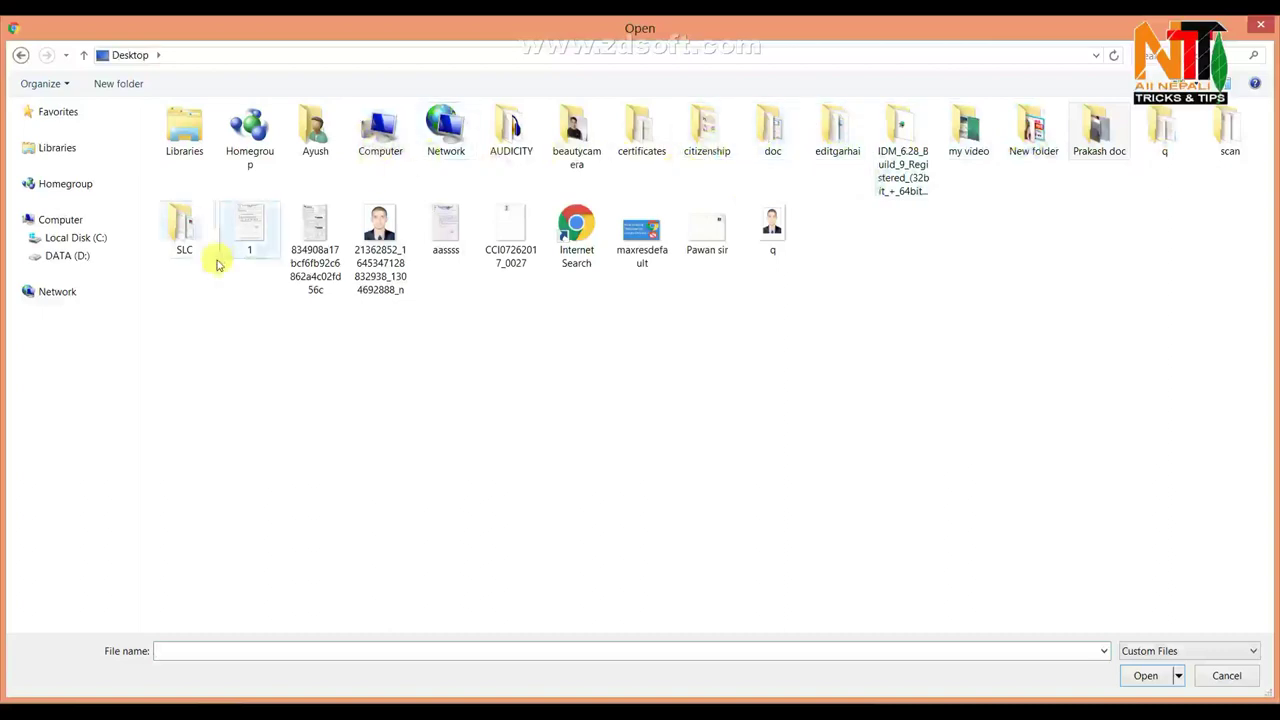
click(1222, 140)
double_click(1222, 140)
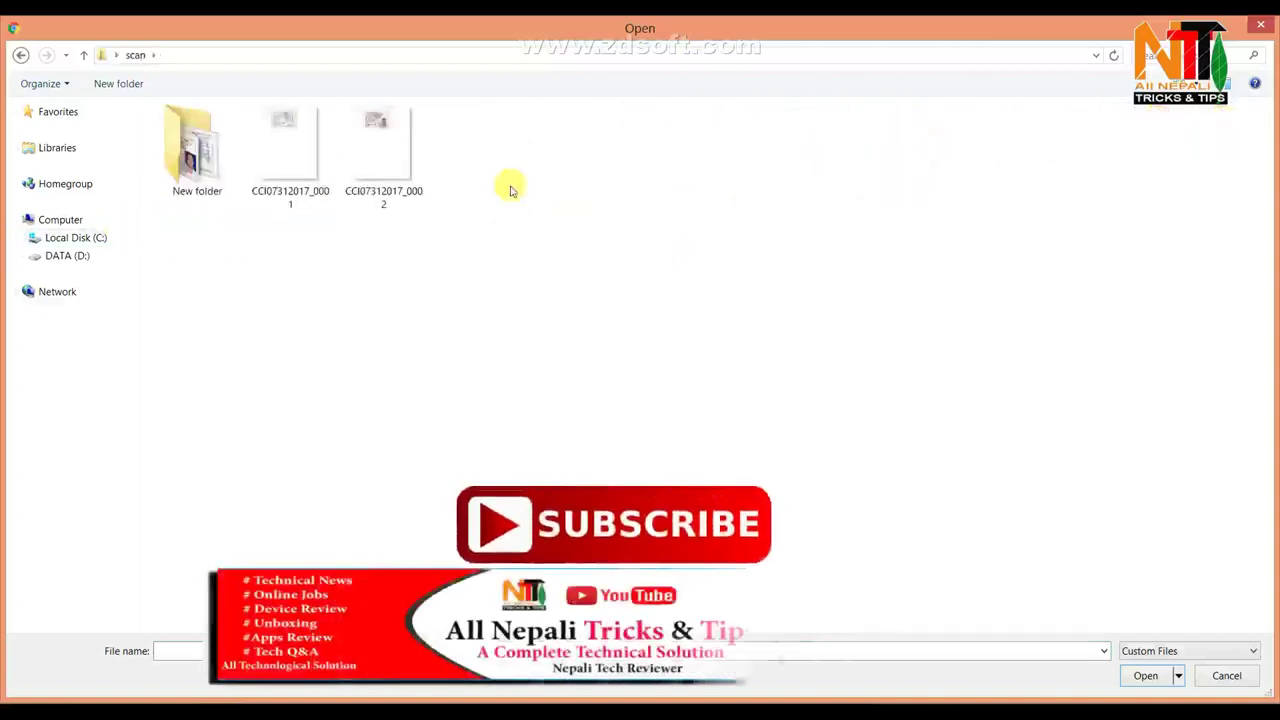
Step: Upload CCI07312017_0002 from the scan folder's New folder as the identification, confirm it, and continue to the contributor dashboard
double_click(191, 135)
click(327, 166)
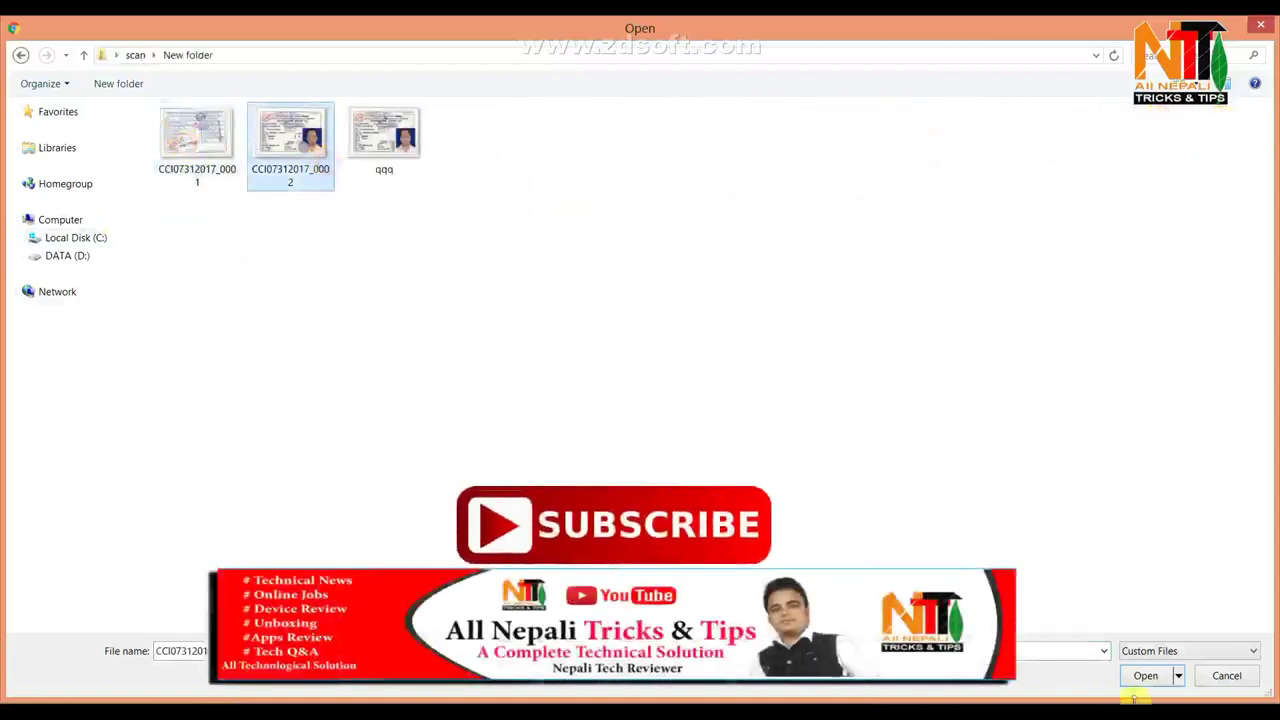
click(1147, 676)
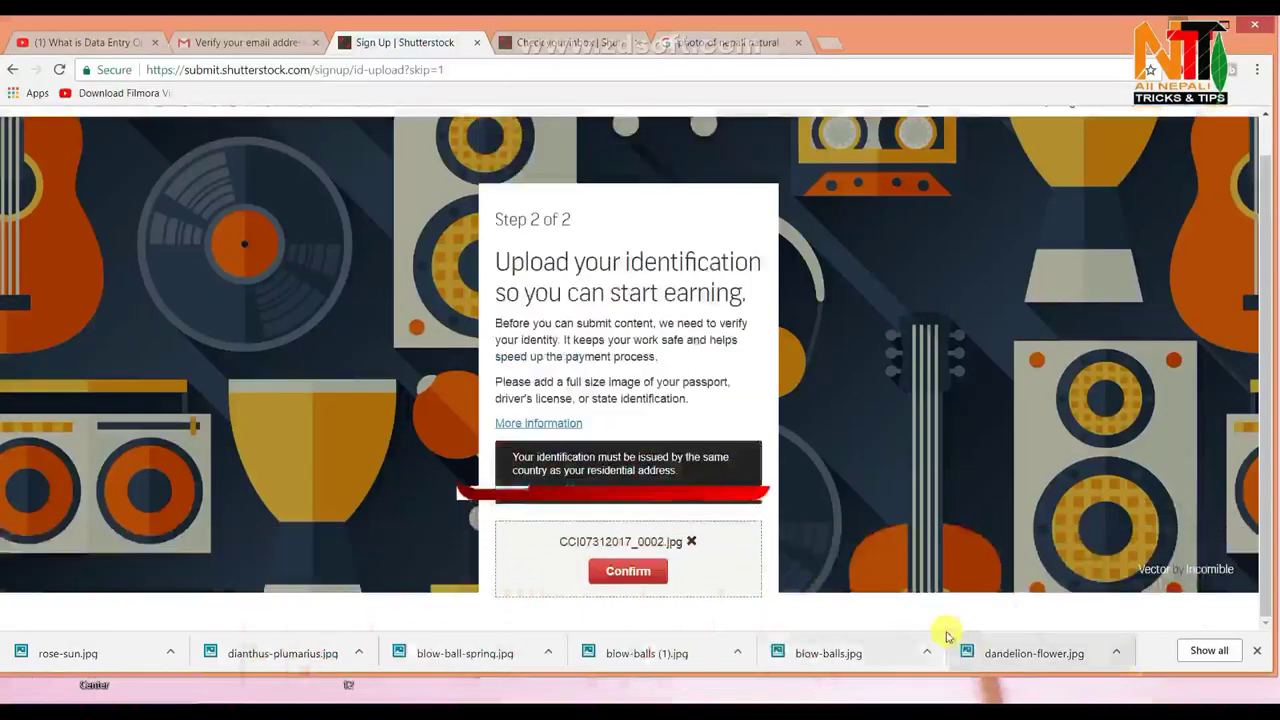
click(620, 575)
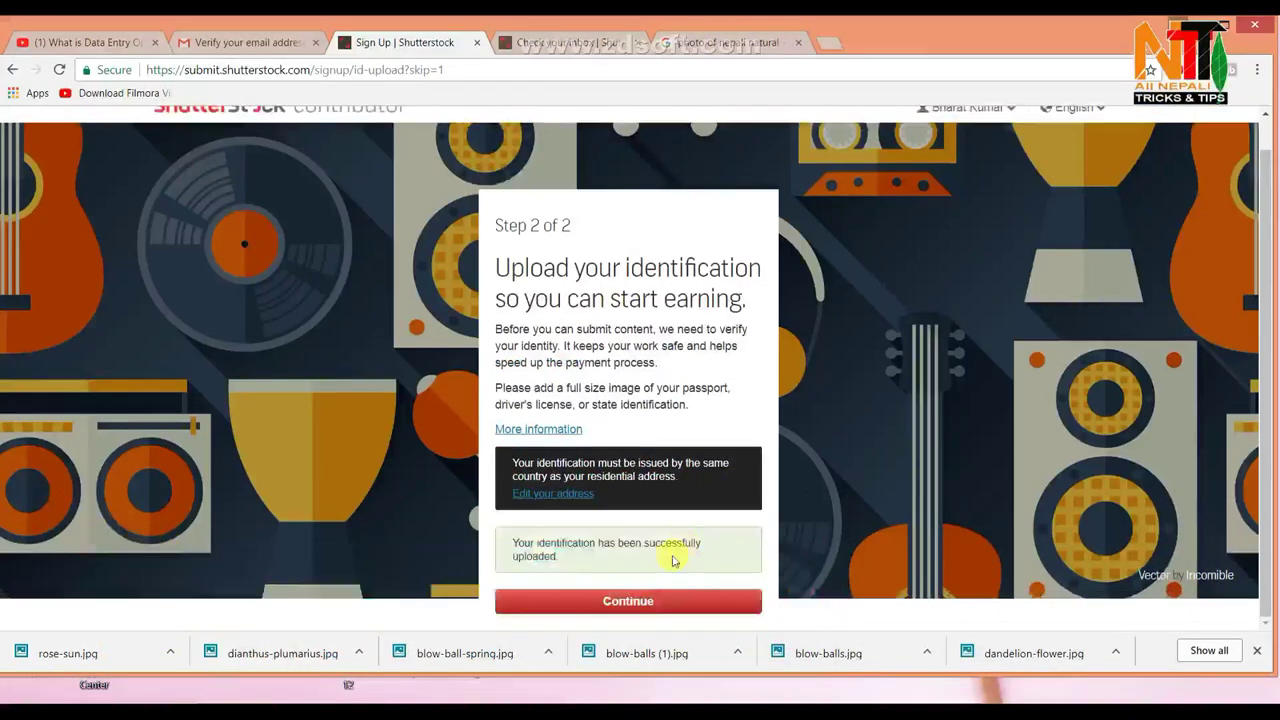
click(652, 600)
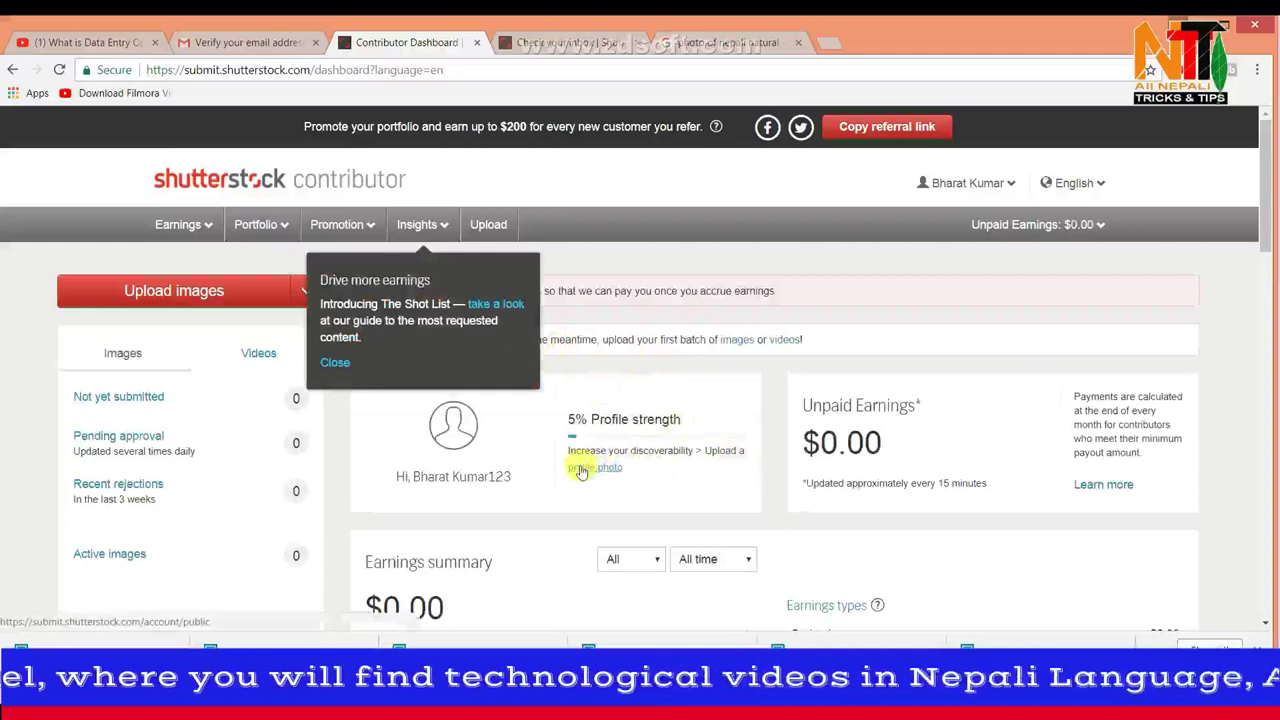
Step: Look over the contributor dashboard and open the account settings in a new browser tab
scroll(843, 486, down, 2)
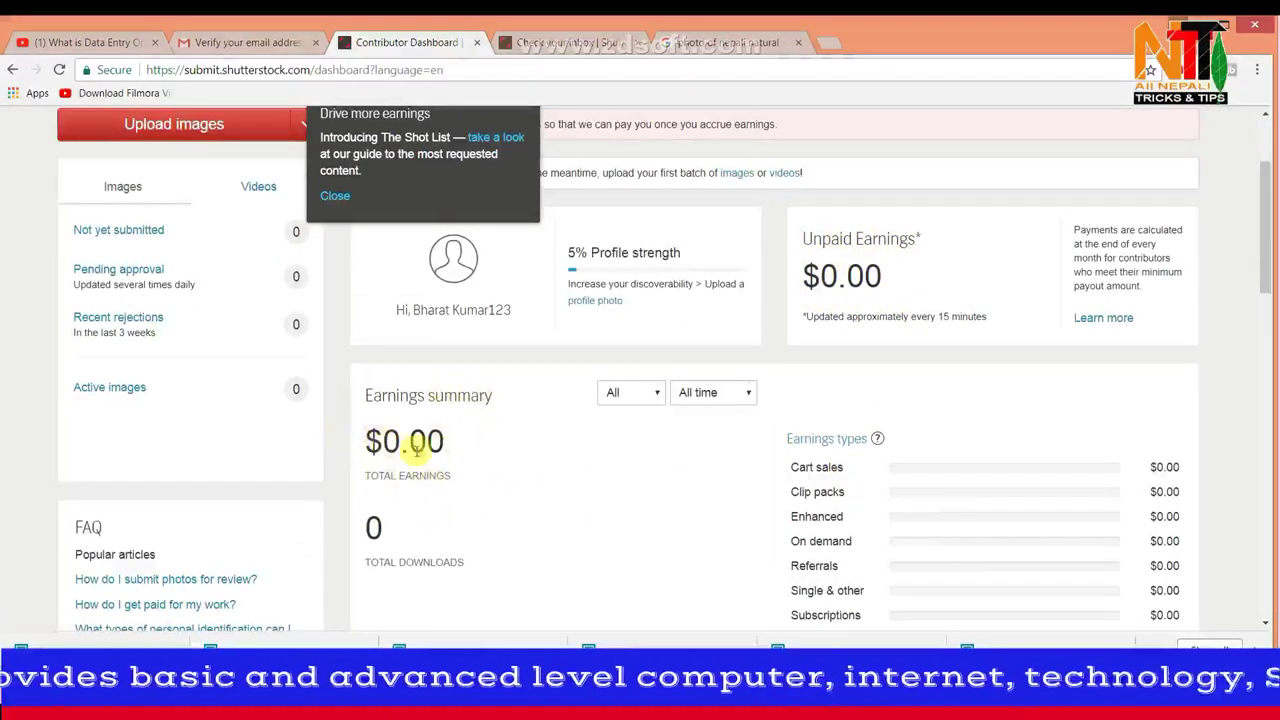
scroll(416, 448, down, 3)
scroll(420, 453, up, 5)
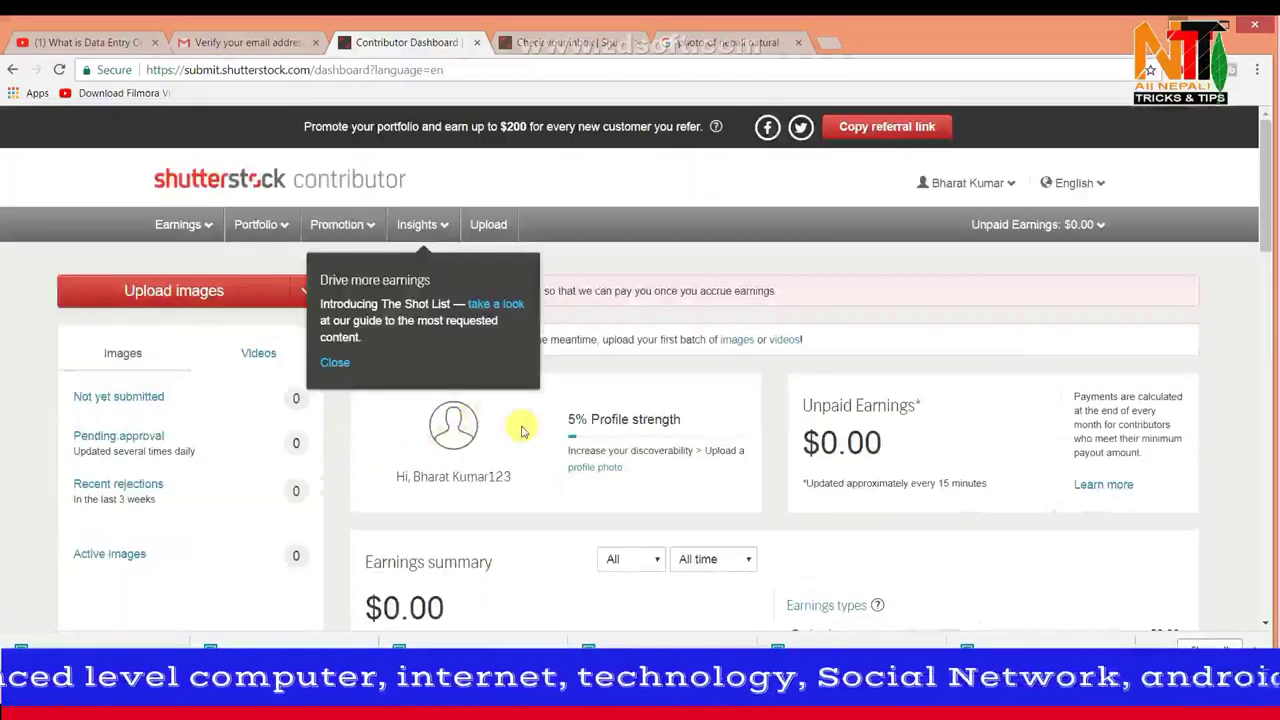
click(1010, 185)
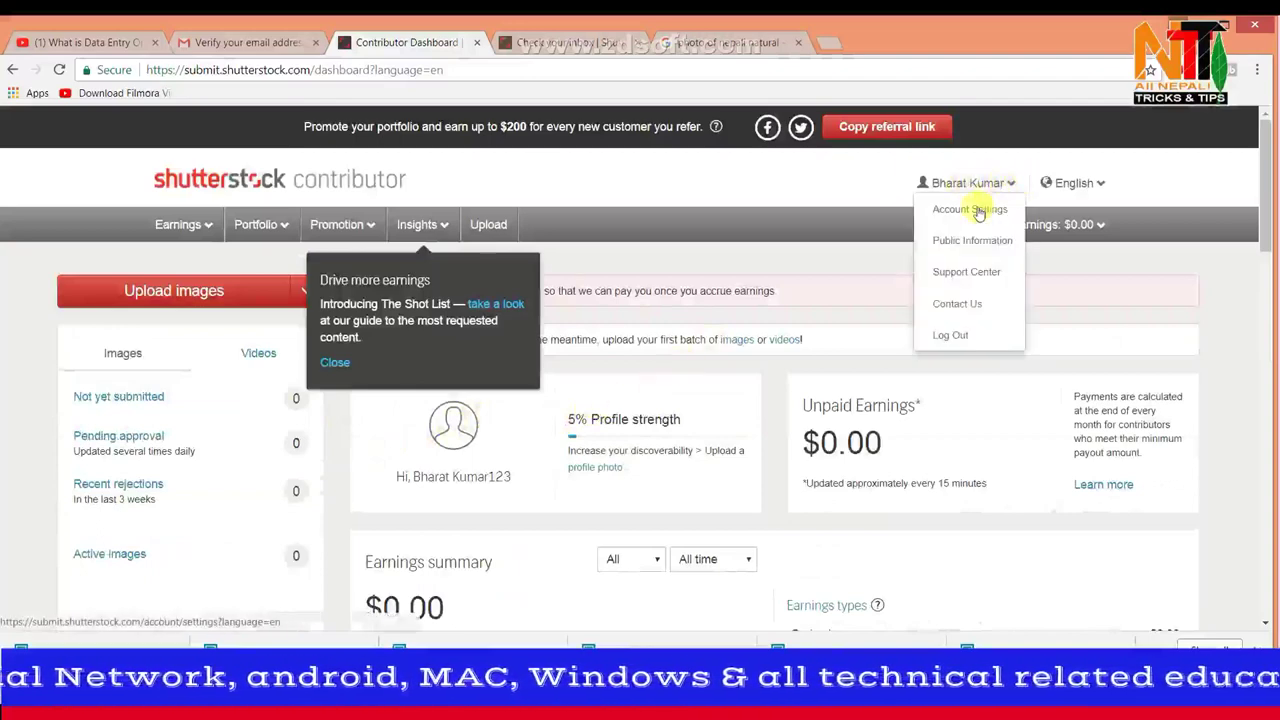
right_click(975, 211)
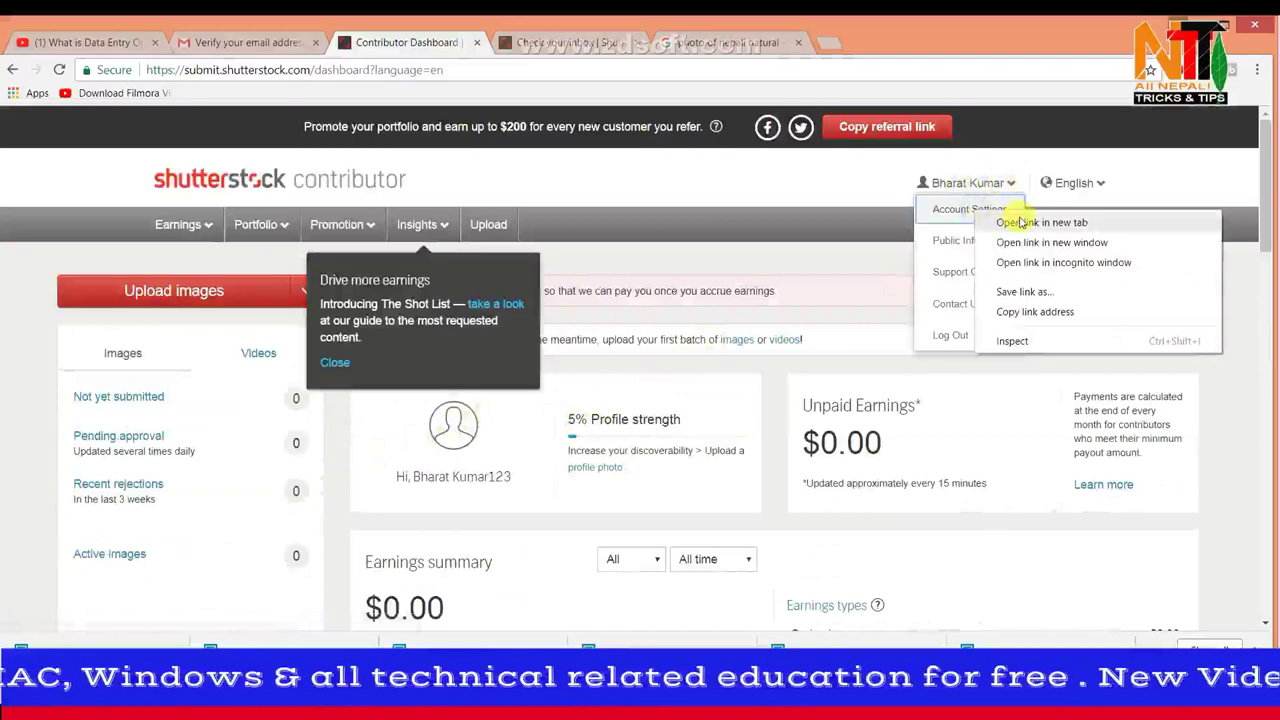
click(1022, 222)
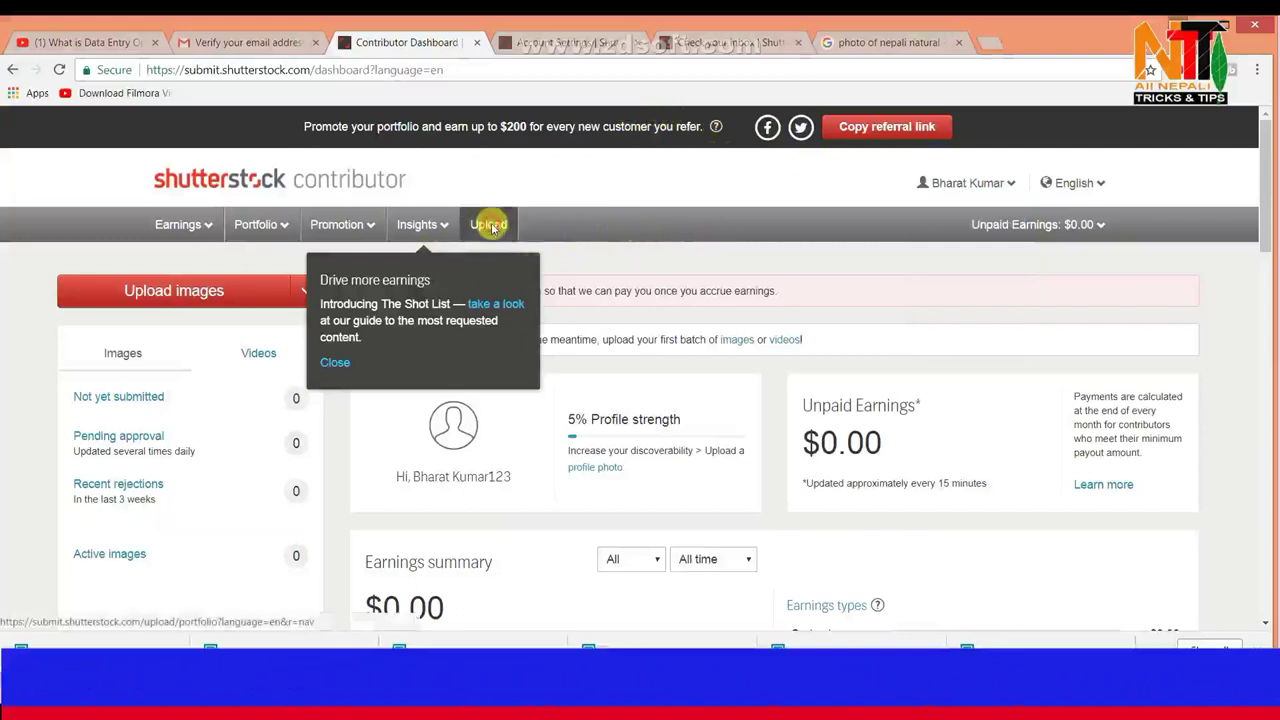
Step: Open the content upload page and upload blow-balls (1), blow-balls, blow-ball-spring, country-view and dandelion-flower from the 4 mega pixel folder
click(490, 226)
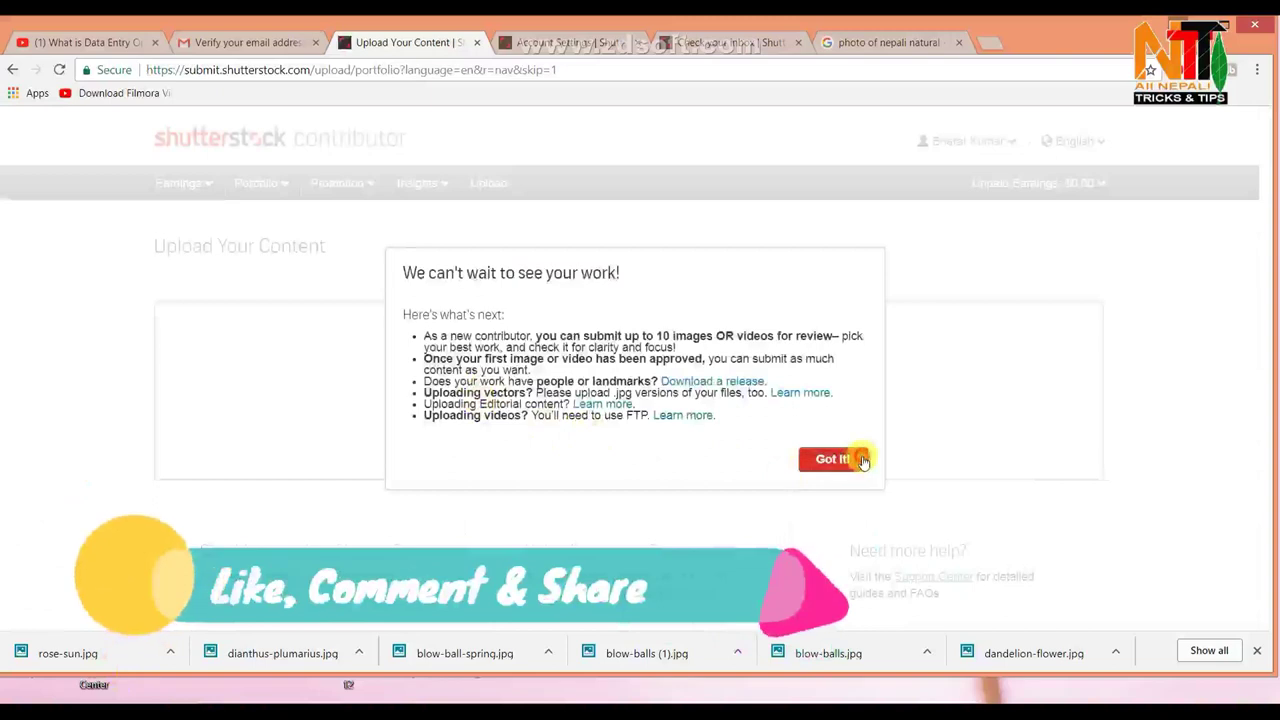
click(834, 459)
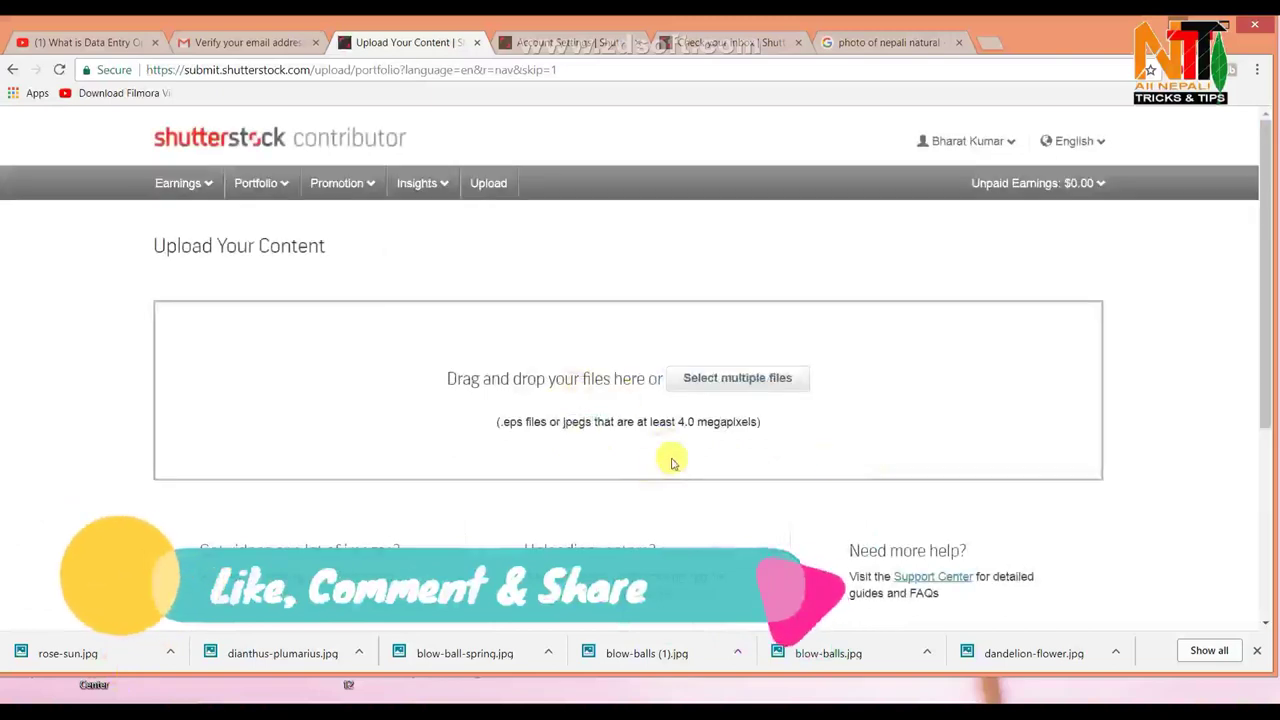
click(751, 378)
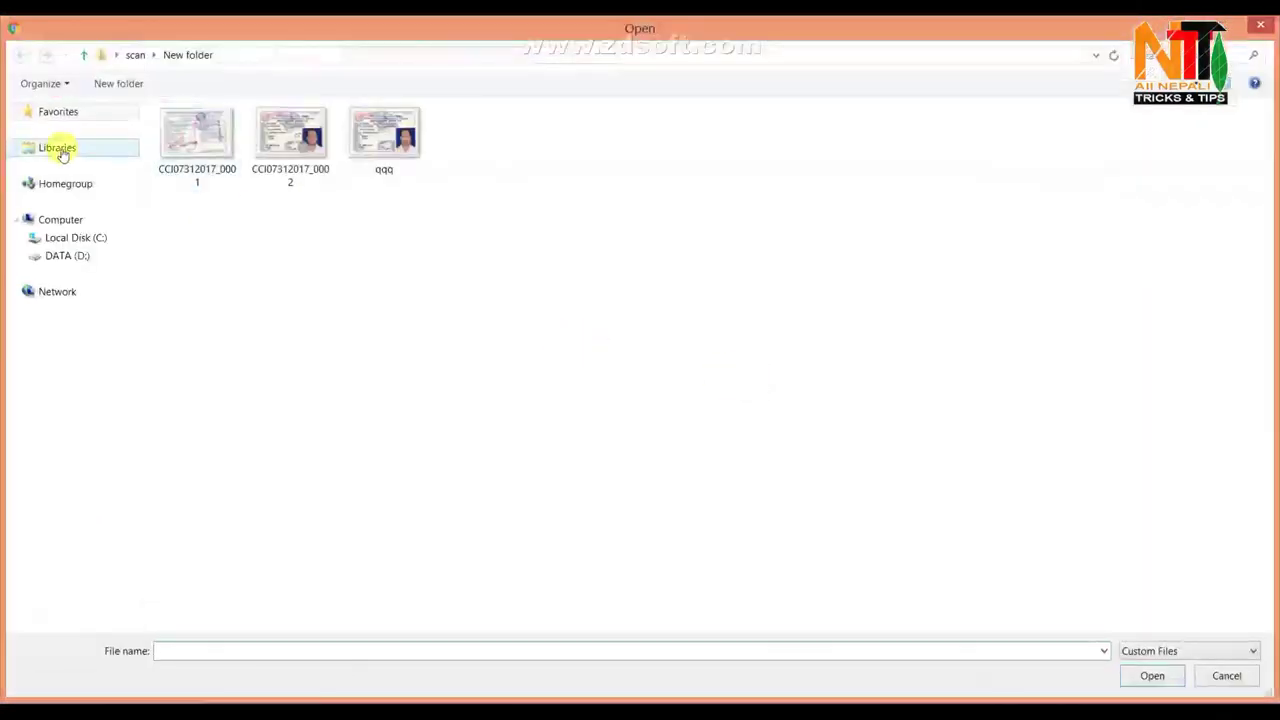
click(84, 56)
click(84, 56)
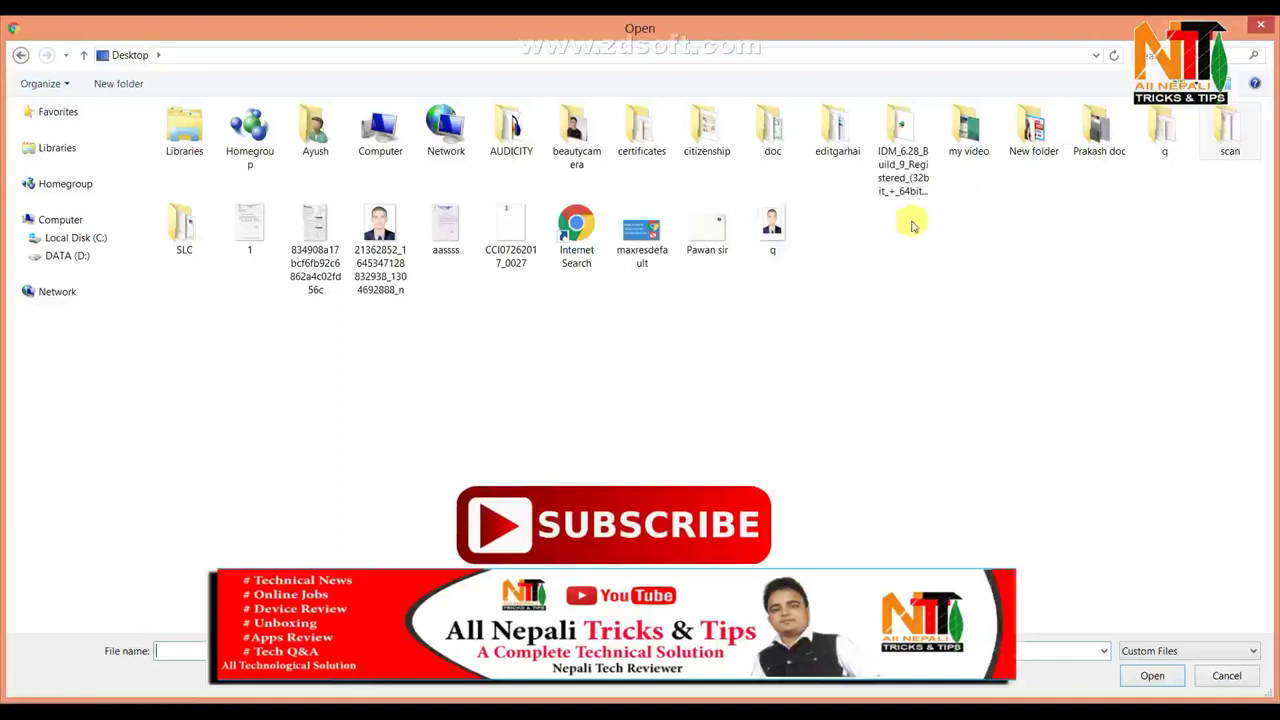
double_click(1099, 130)
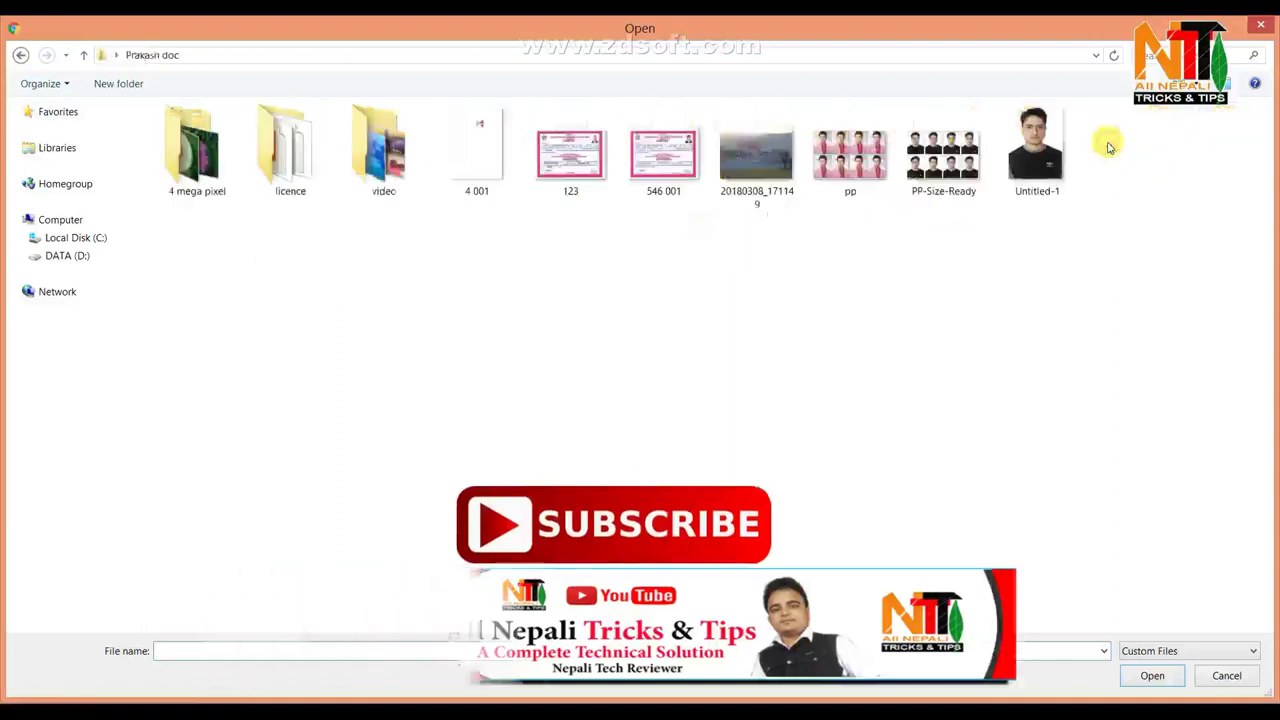
double_click(216, 174)
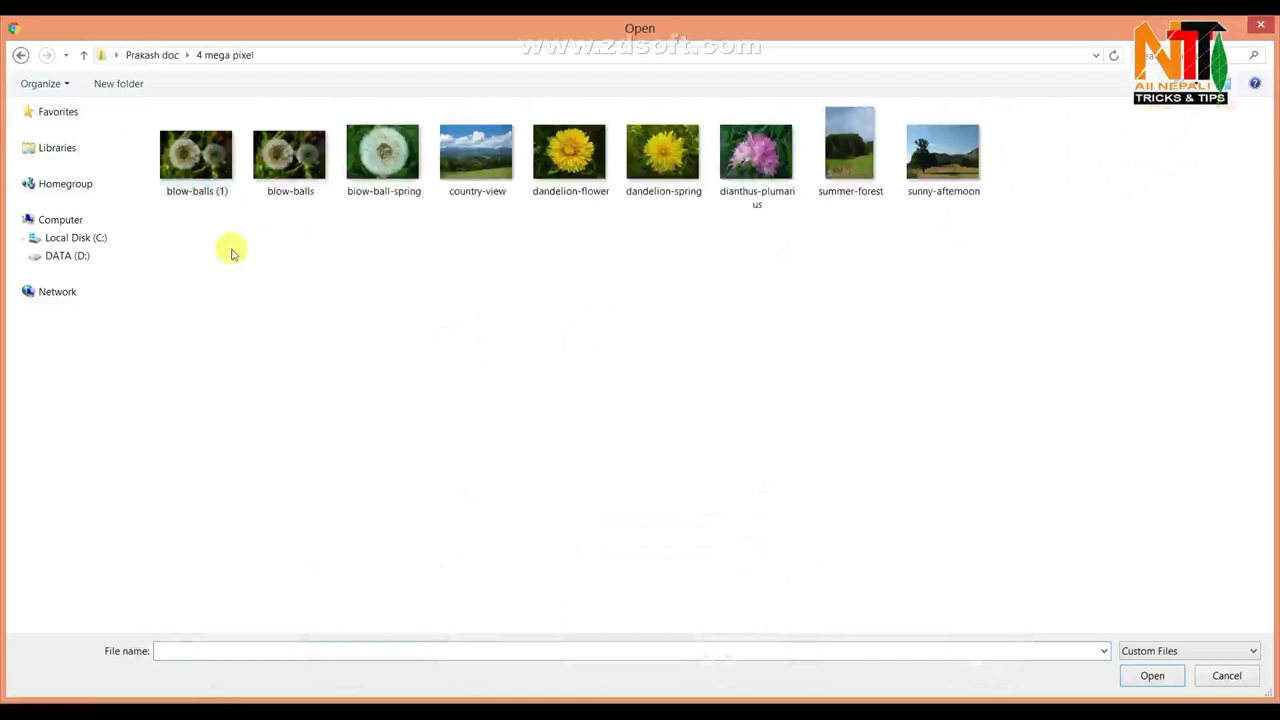
drag(187, 223, 611, 140)
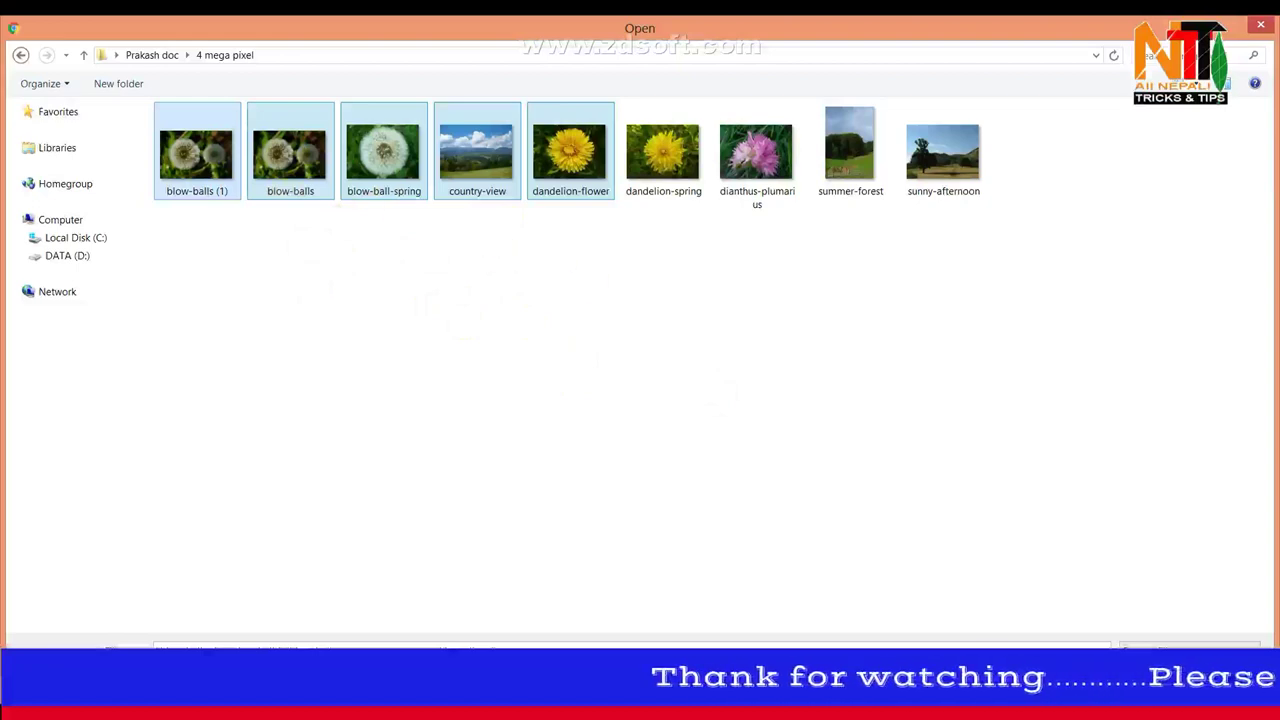
key(Return)
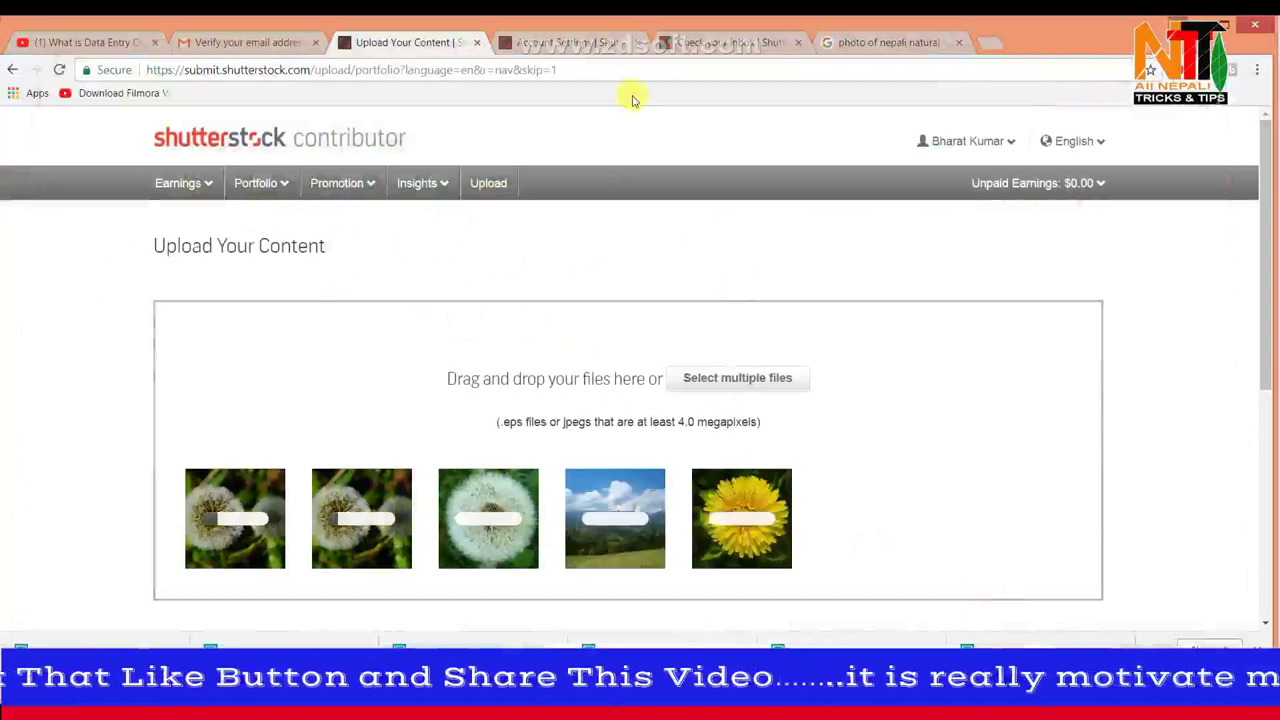
Step: Switch to the account settings page and set the minimum payout to 500
click(1008, 142)
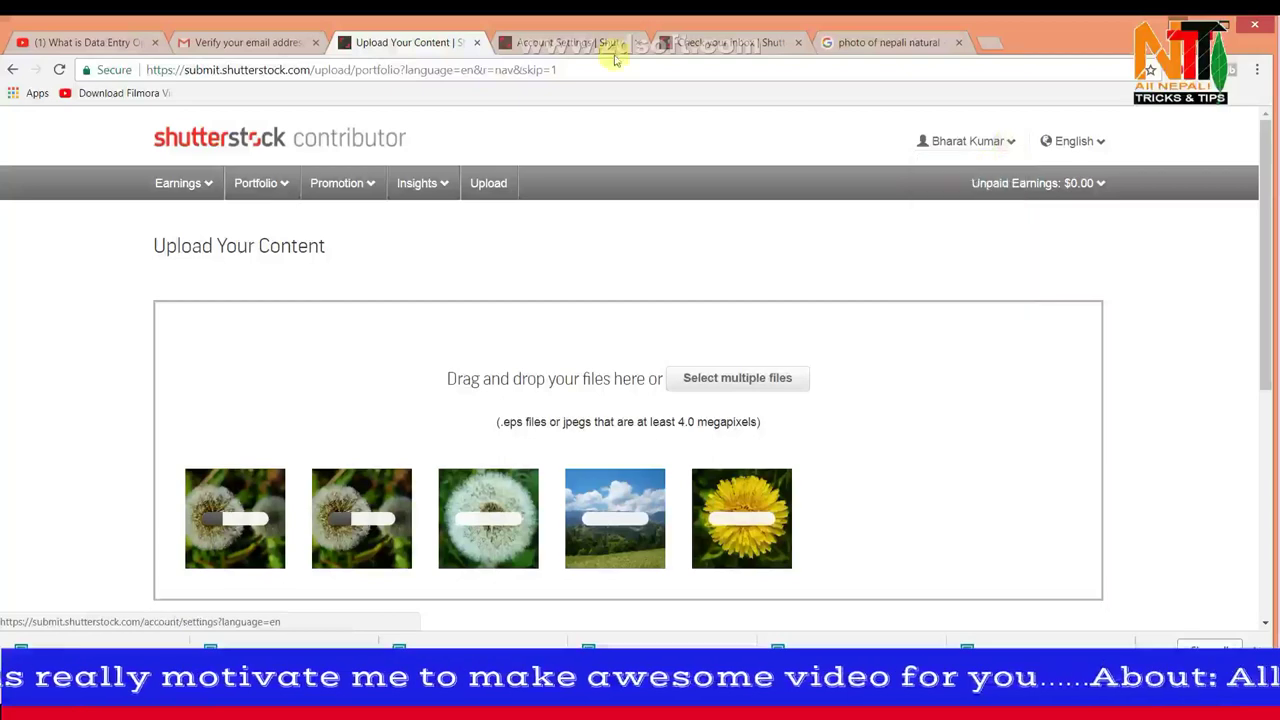
click(575, 44)
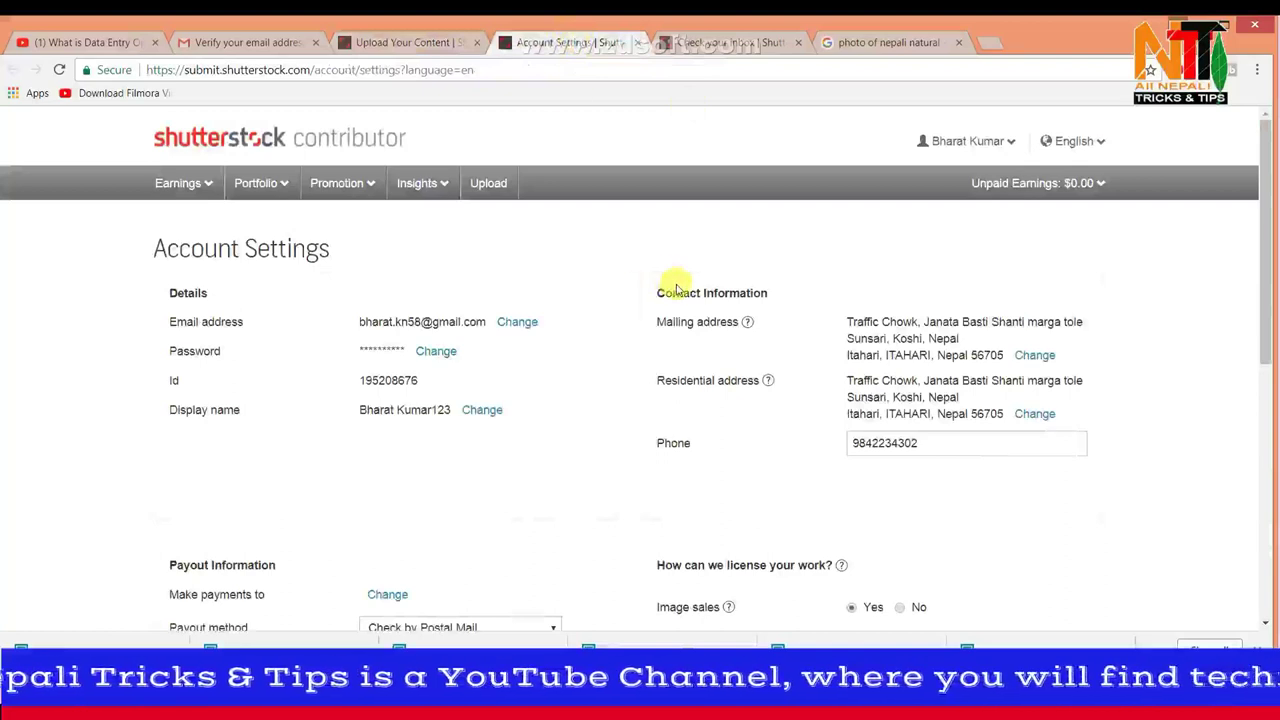
scroll(672, 287, down, 1)
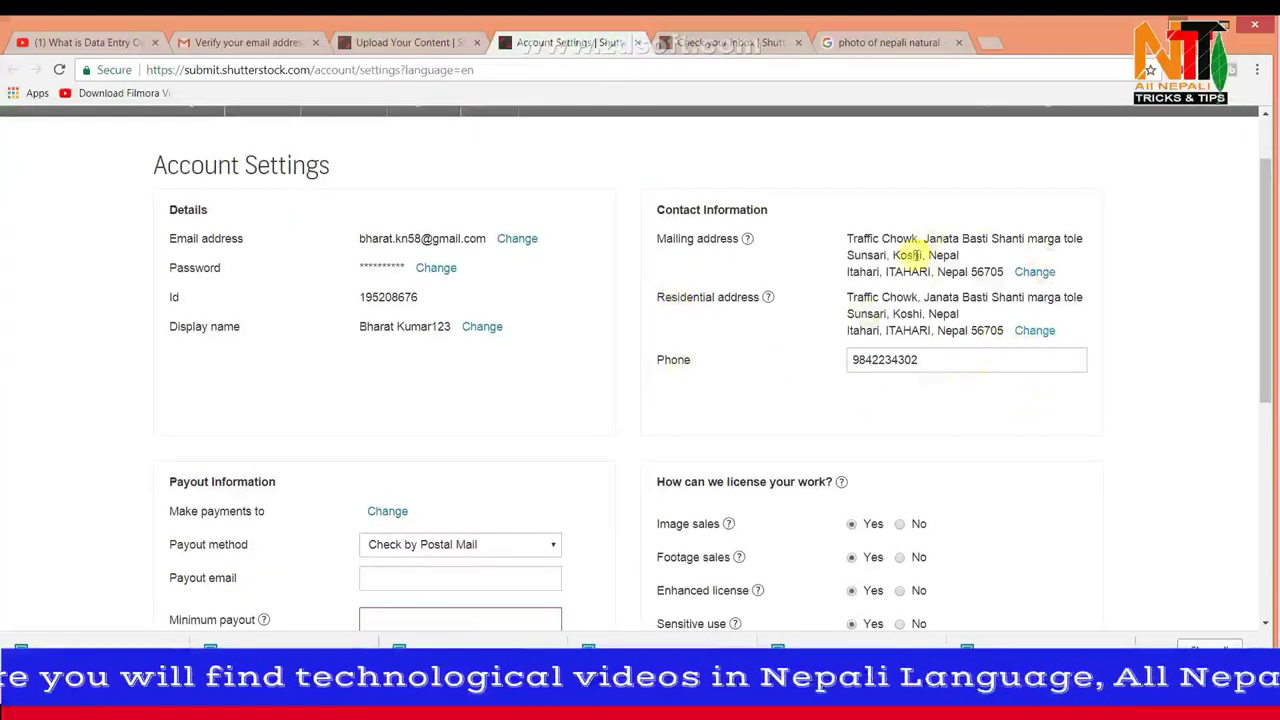
scroll(731, 286, down, 2)
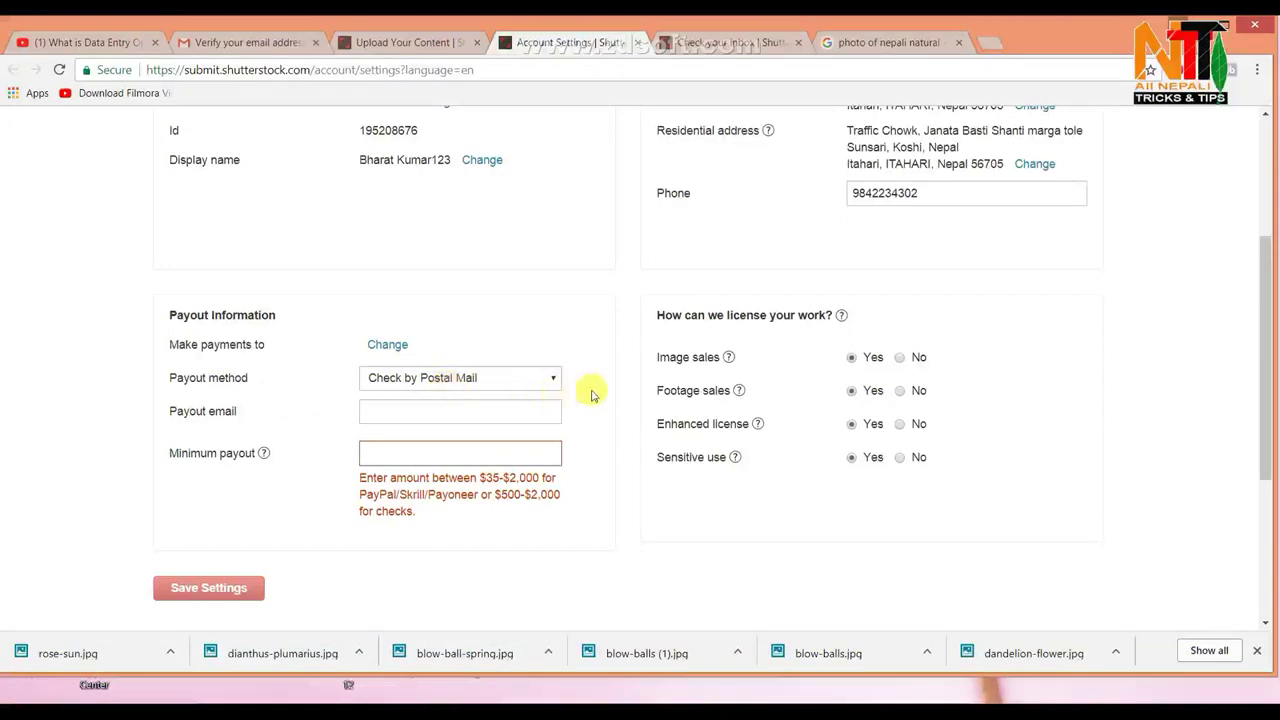
click(551, 378)
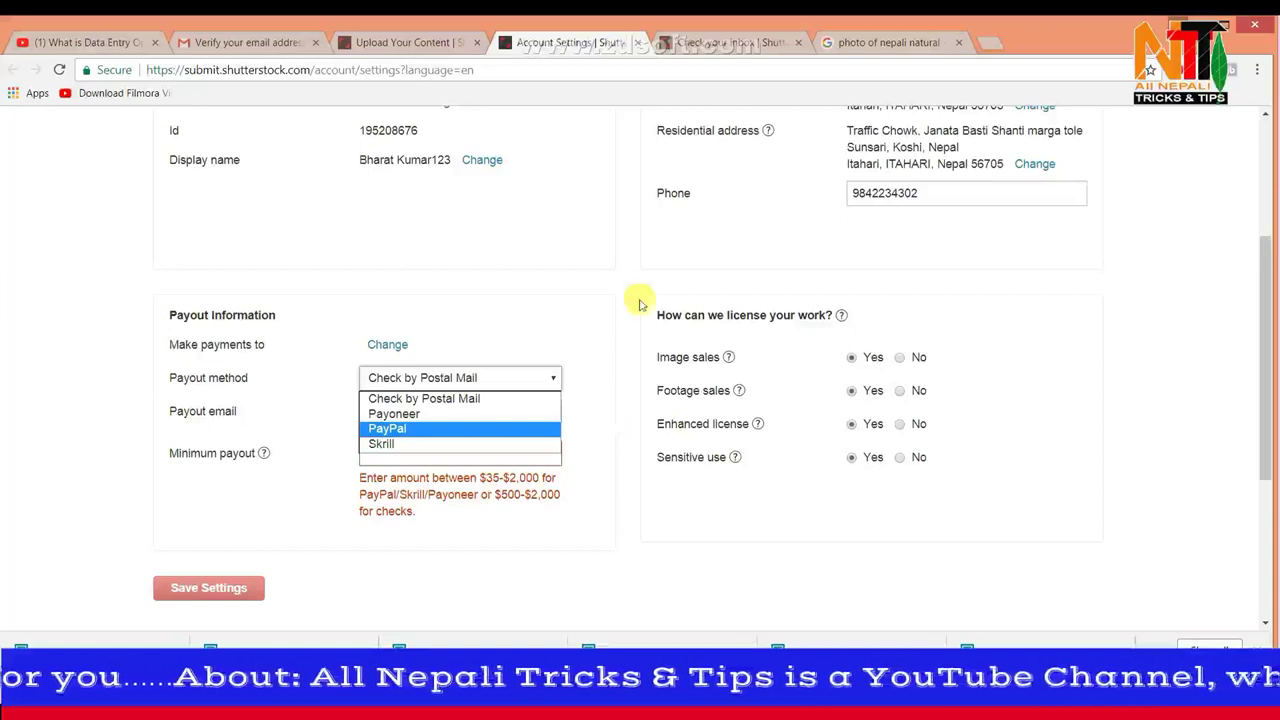
click(561, 287)
click(531, 456)
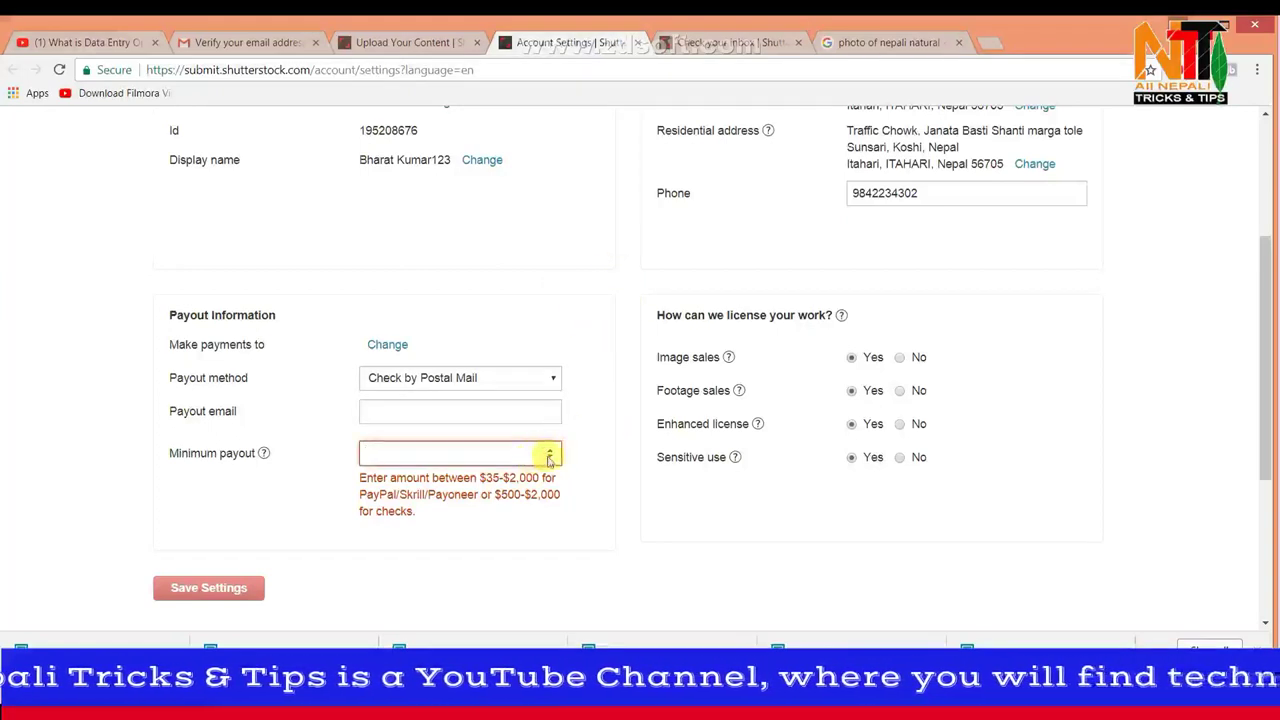
click(549, 450)
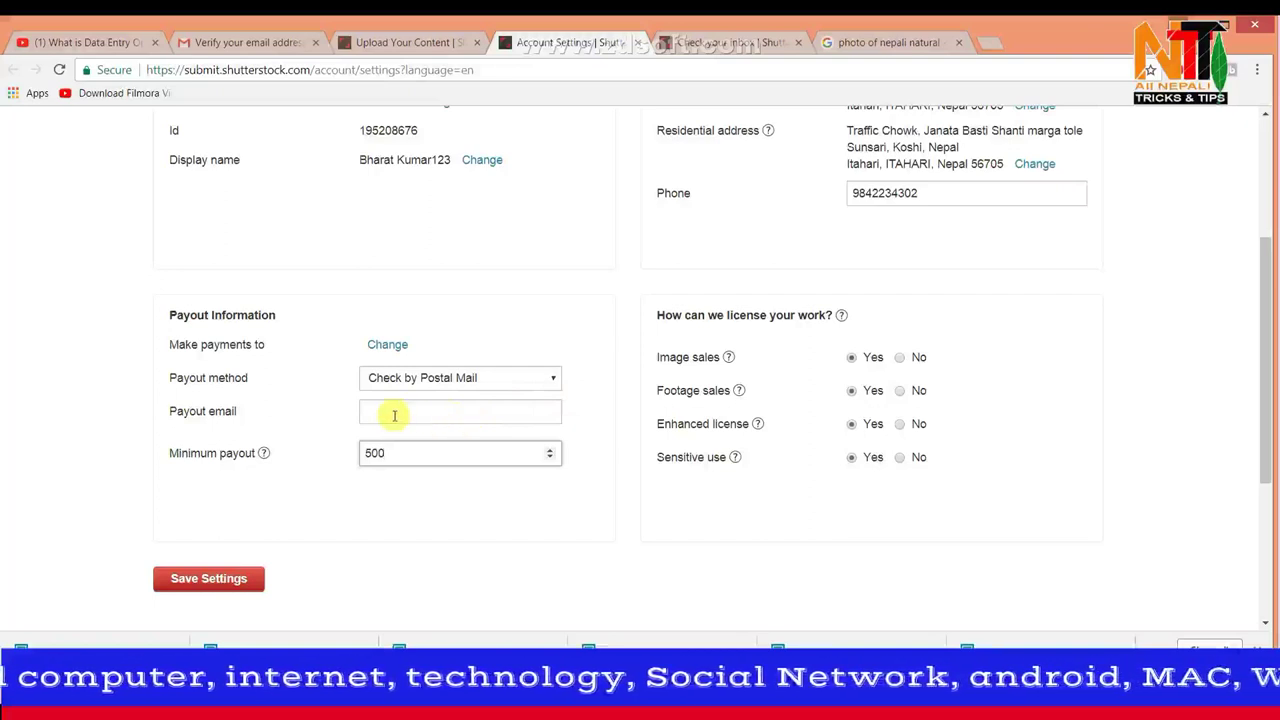
Step: Set the payout method to Skrill in the payout information
click(551, 377)
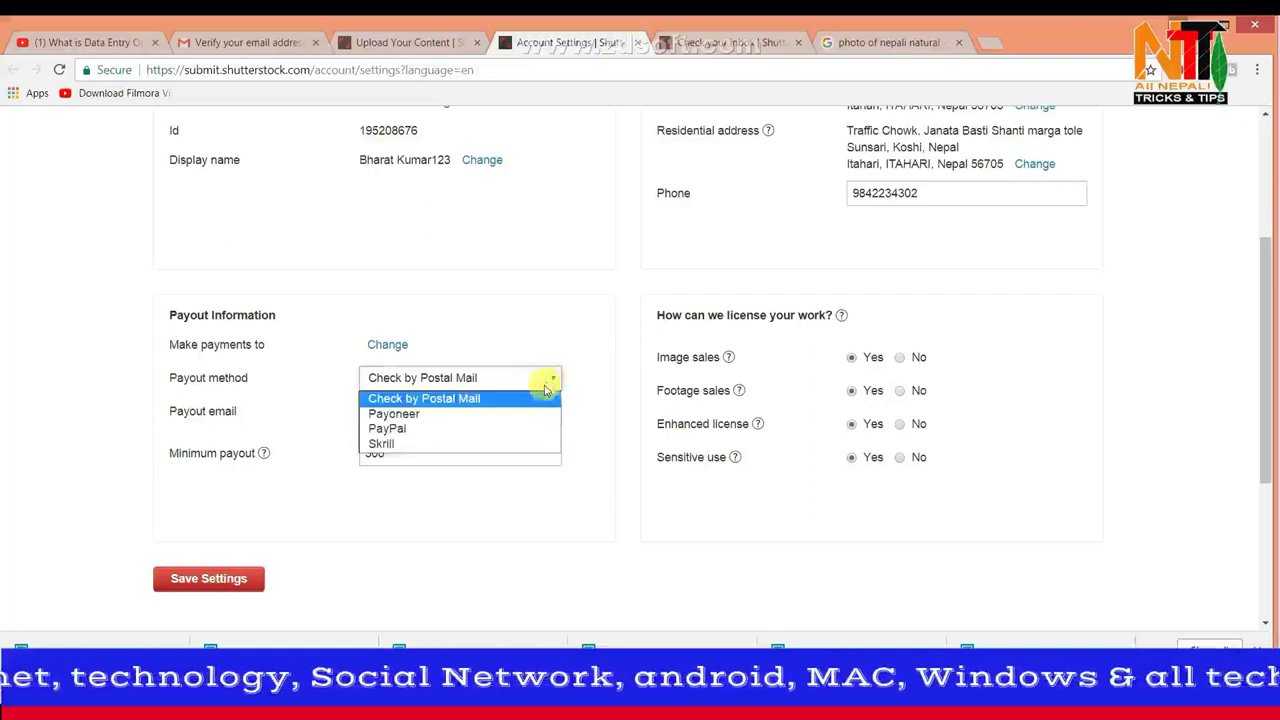
click(443, 443)
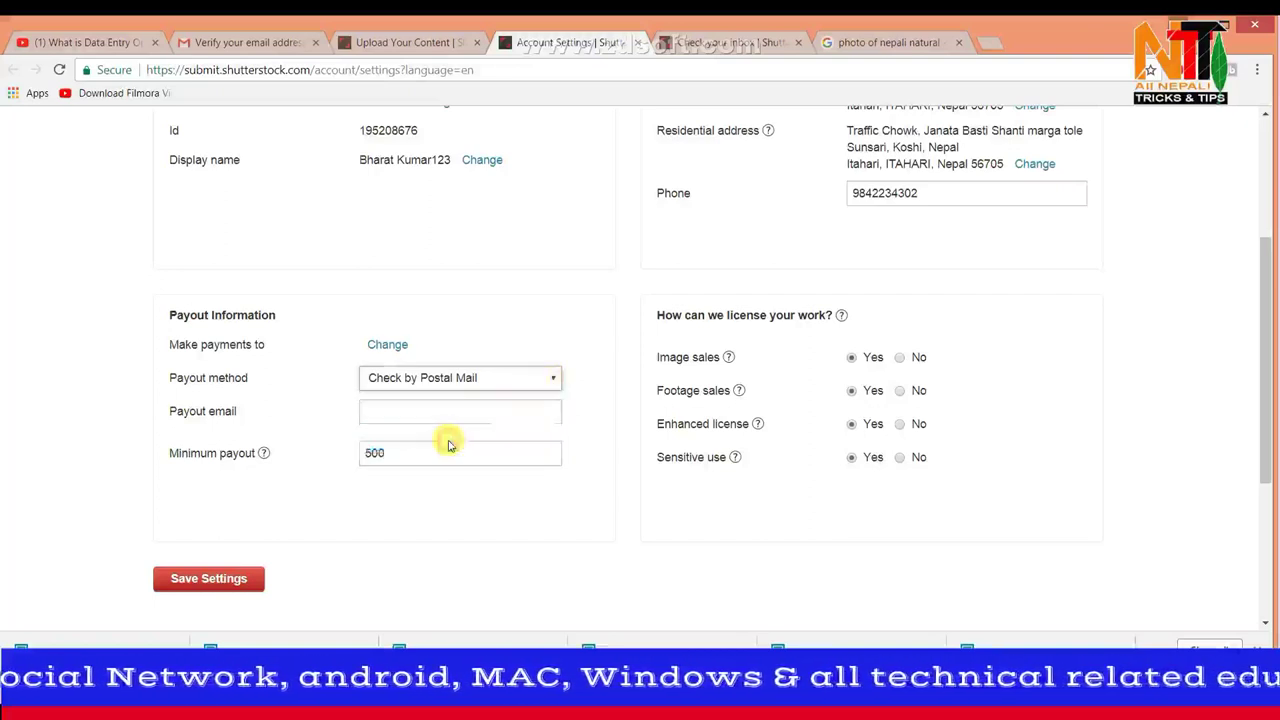
click(407, 410)
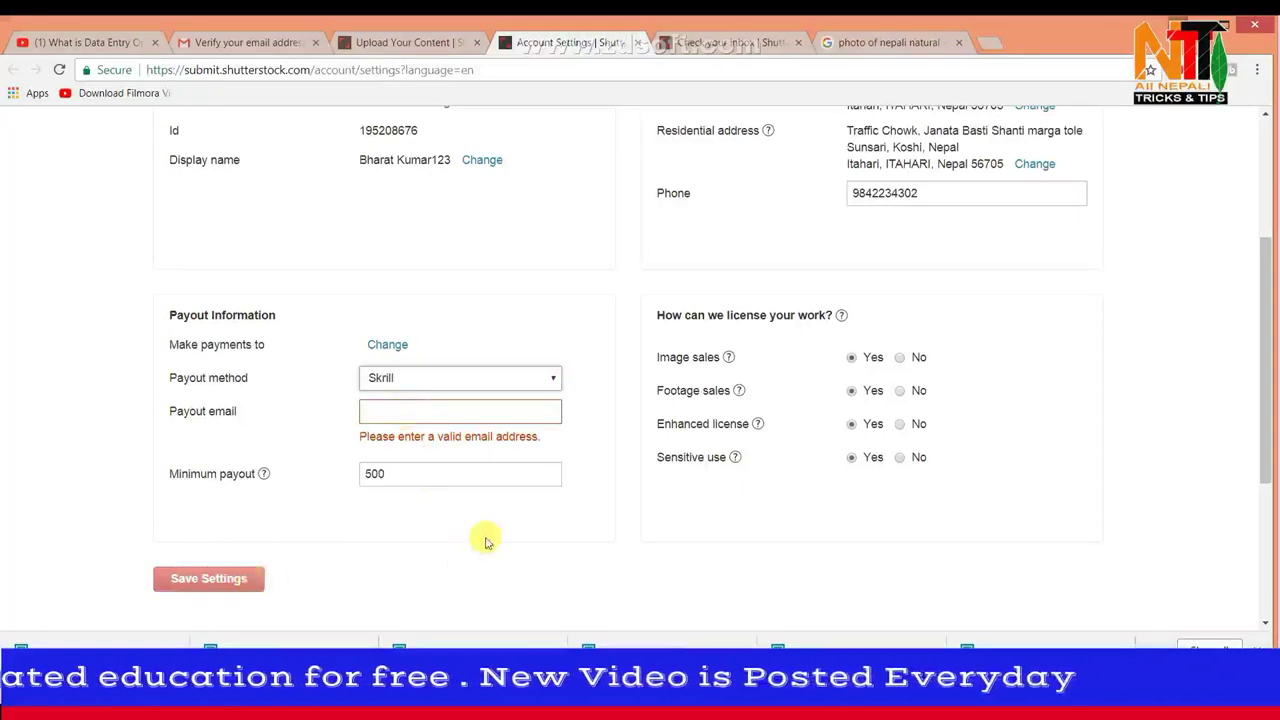
scroll(485, 541, up, 3)
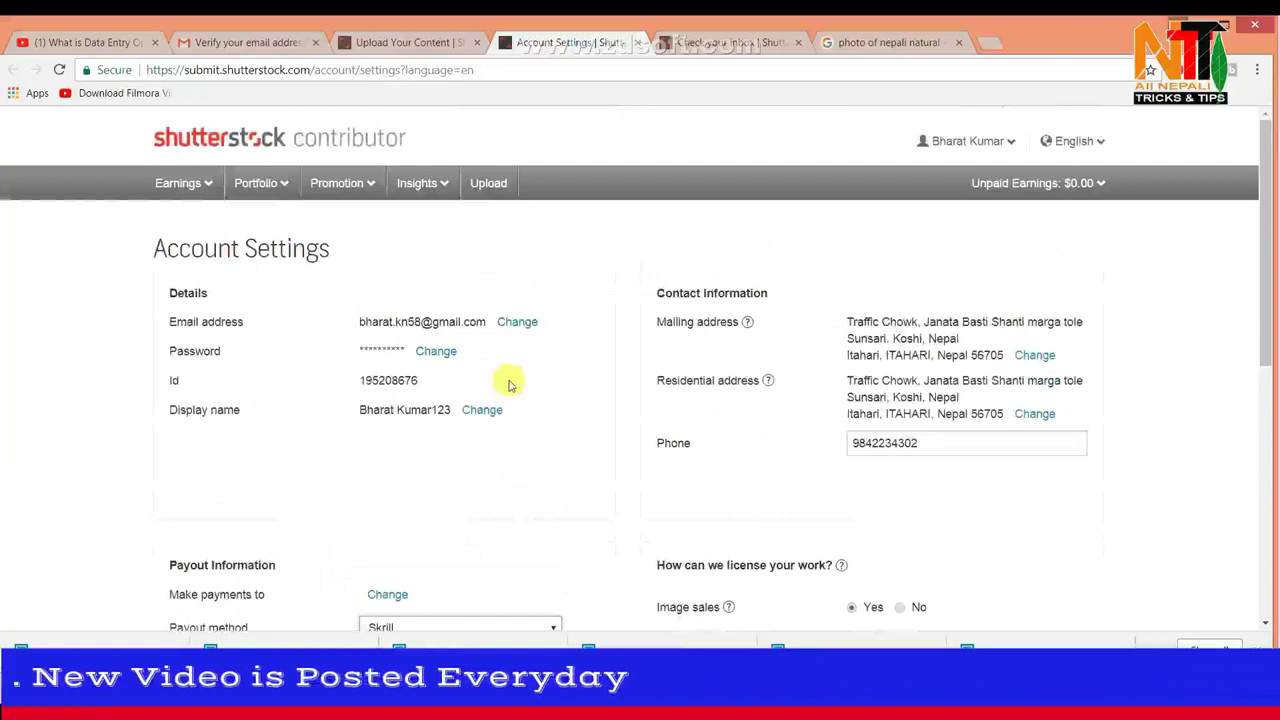
Step: Switch back to the upload page, continue with the uploaded images to content submission, and dismiss the welcome message
scroll(510, 385, down, 2)
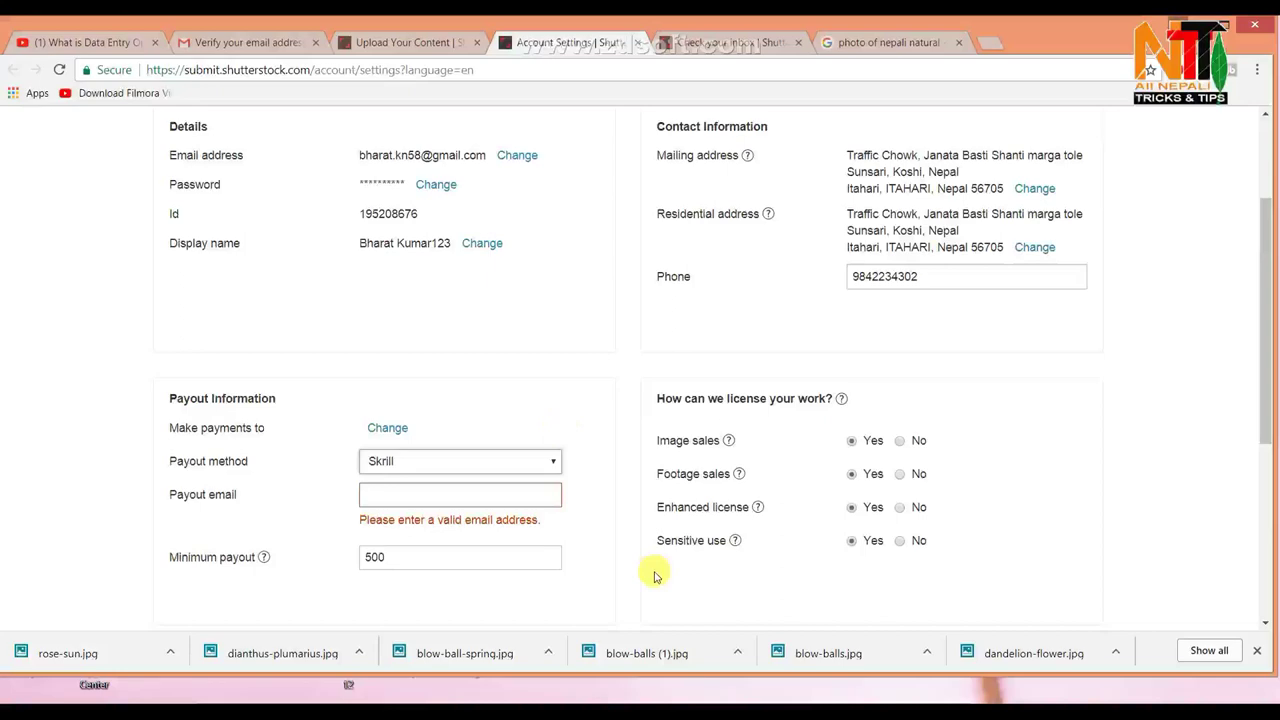
scroll(645, 525, up, 2)
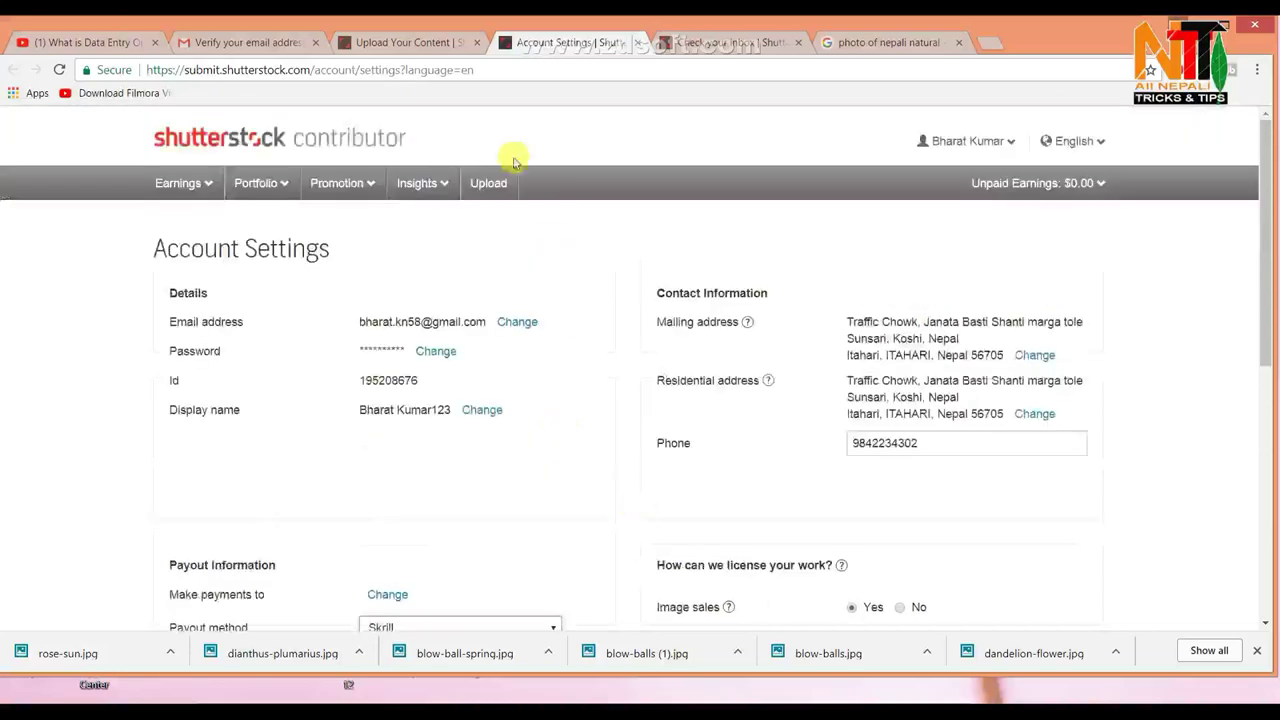
click(434, 45)
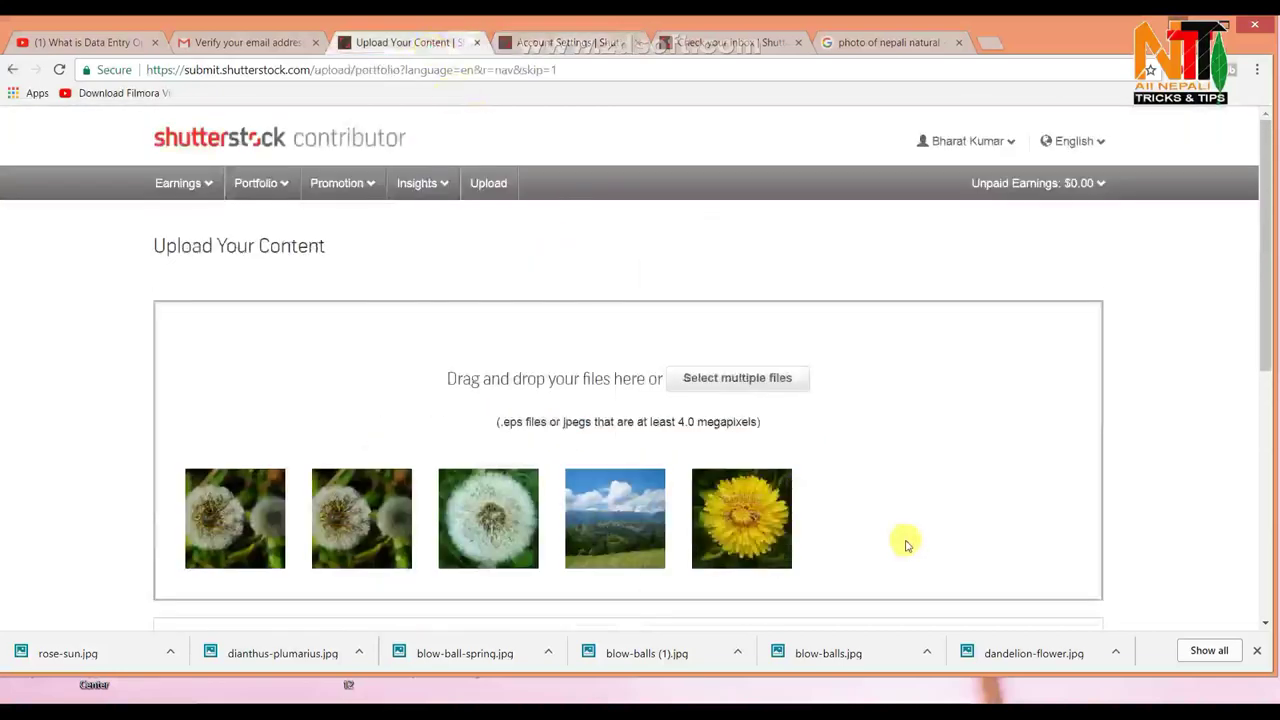
scroll(877, 529, down, 3)
scroll(863, 531, up, 2)
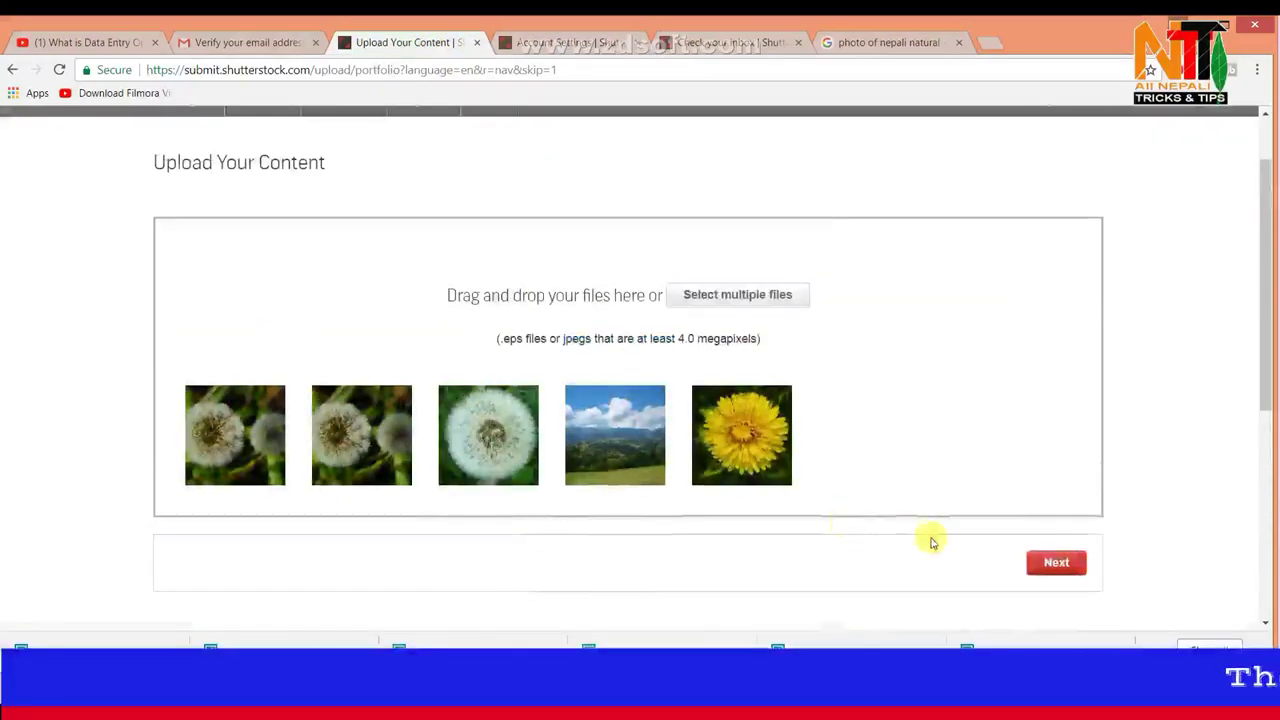
click(1050, 566)
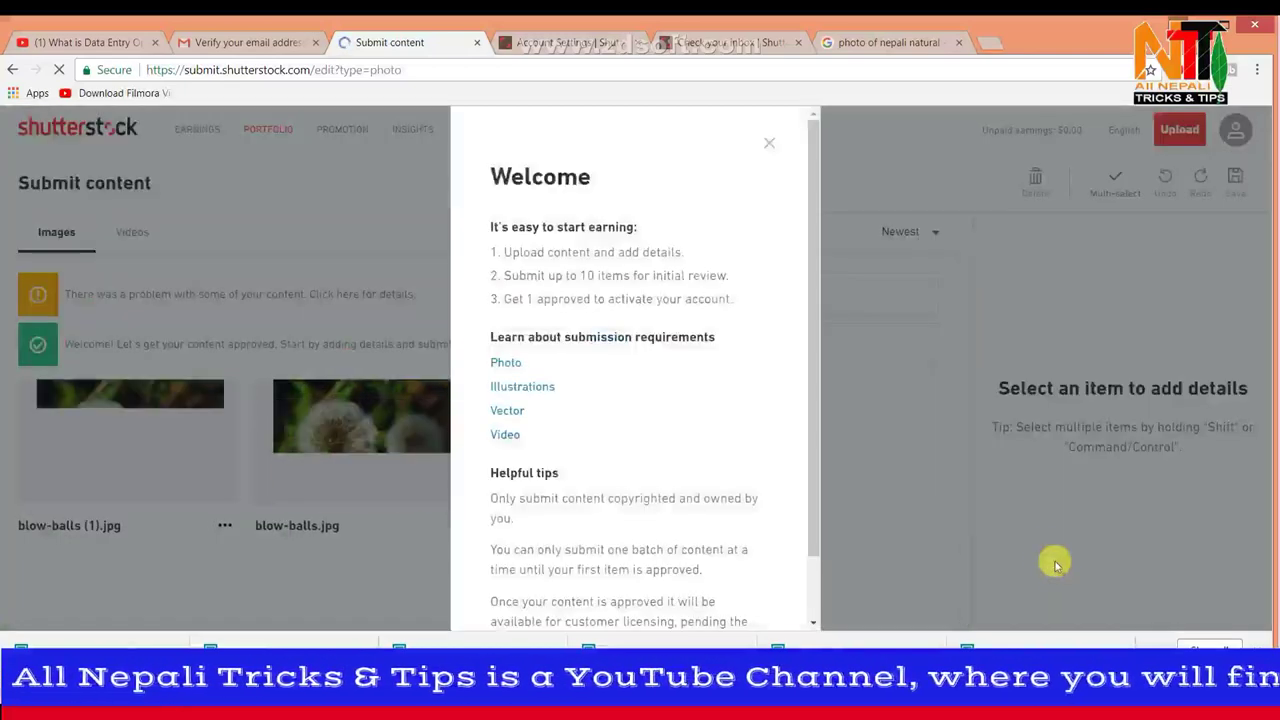
click(769, 143)
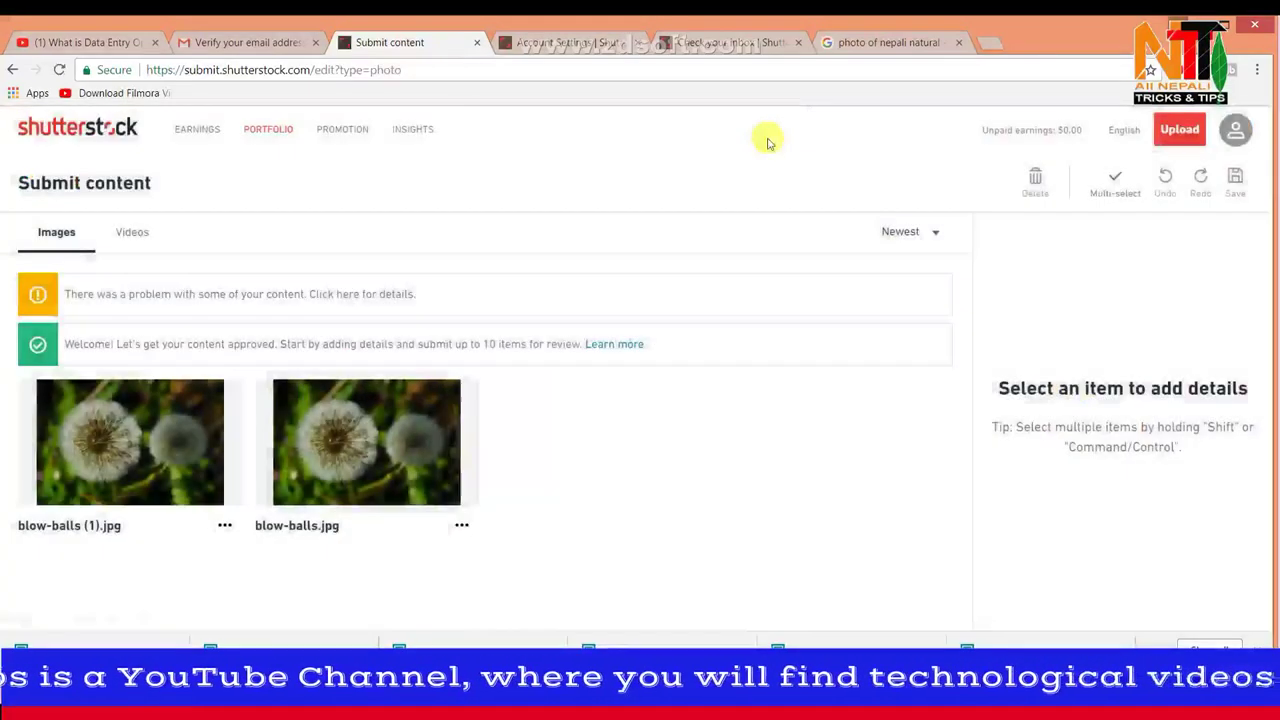
Step: Select the image blow-balls (1).jpg and mark it as Illustration and Editorial use only
click(84, 419)
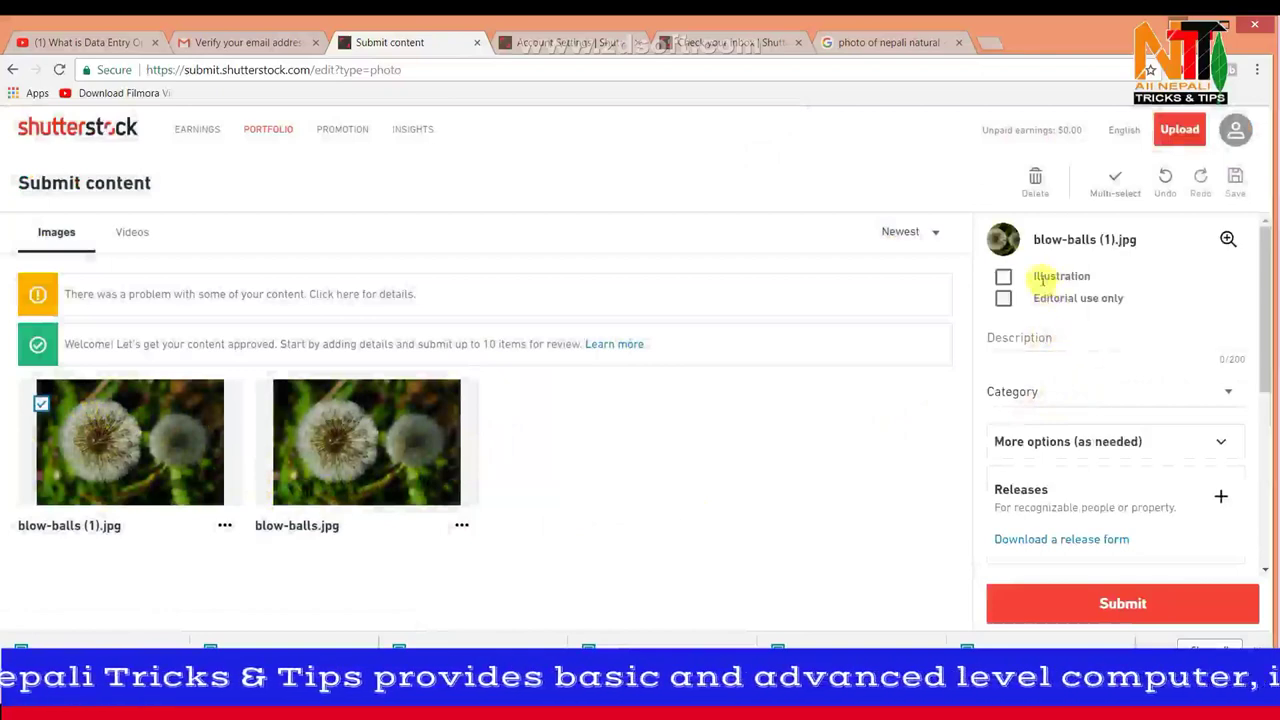
click(1004, 277)
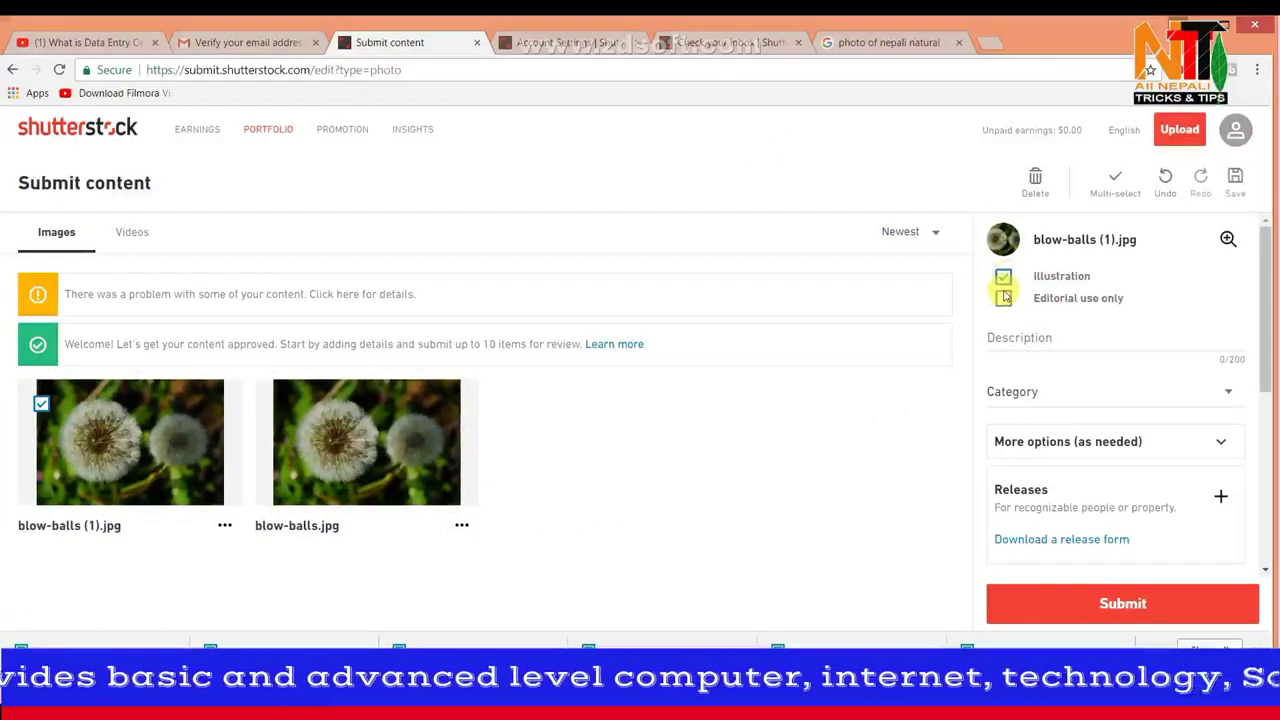
click(1005, 299)
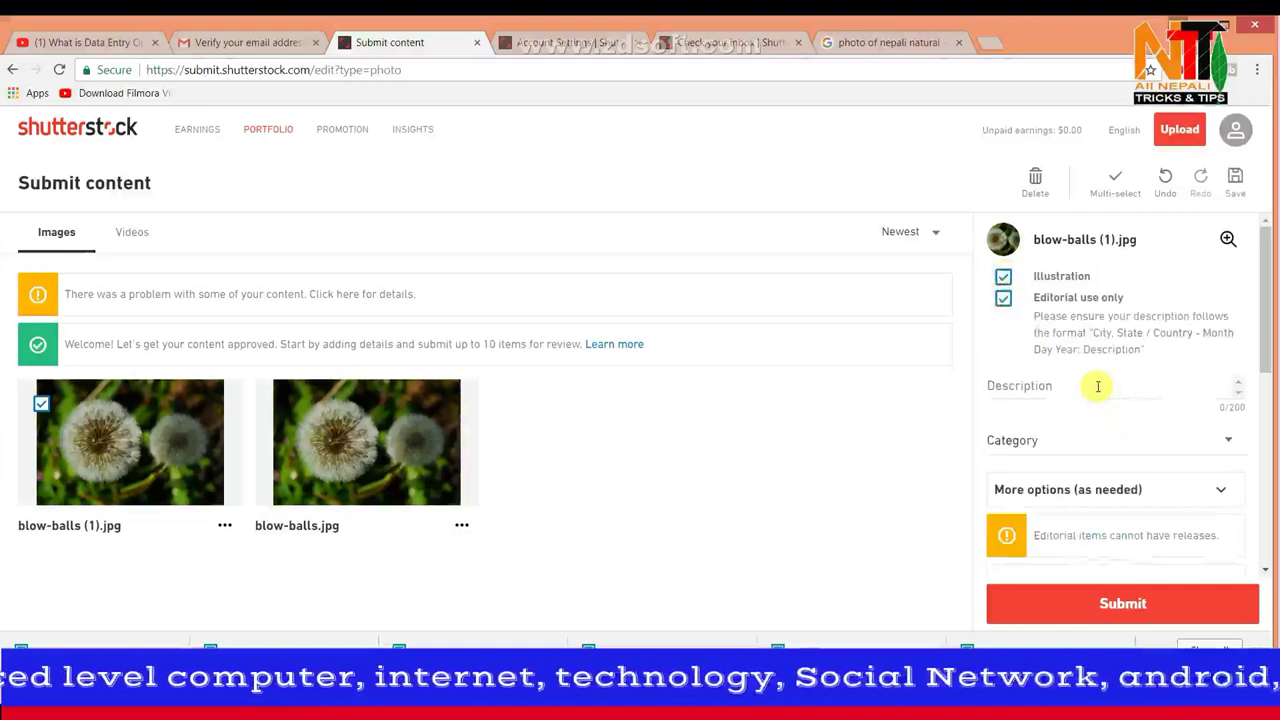
Step: Enter the description "this photo is about flower" for blow-balls (1).jpg, correcting the misspelled word to "photo"
scroll(1100, 390, down, 1)
click(1054, 310)
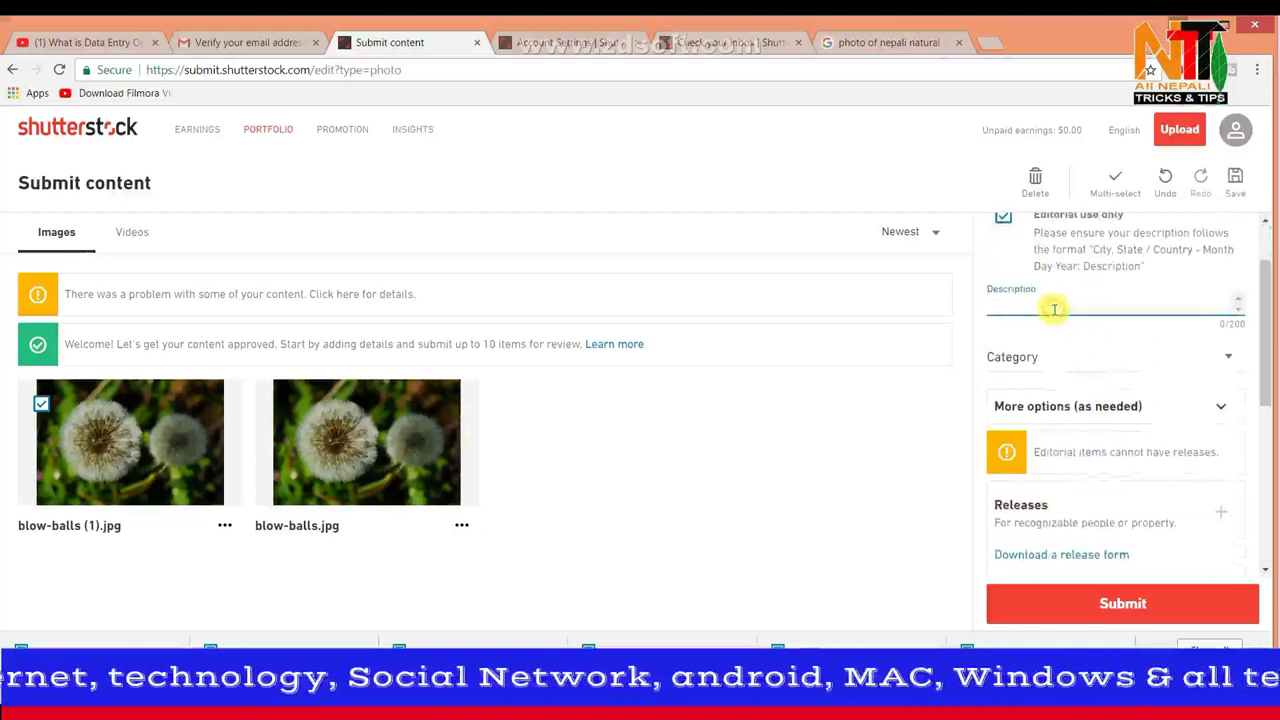
text(t)
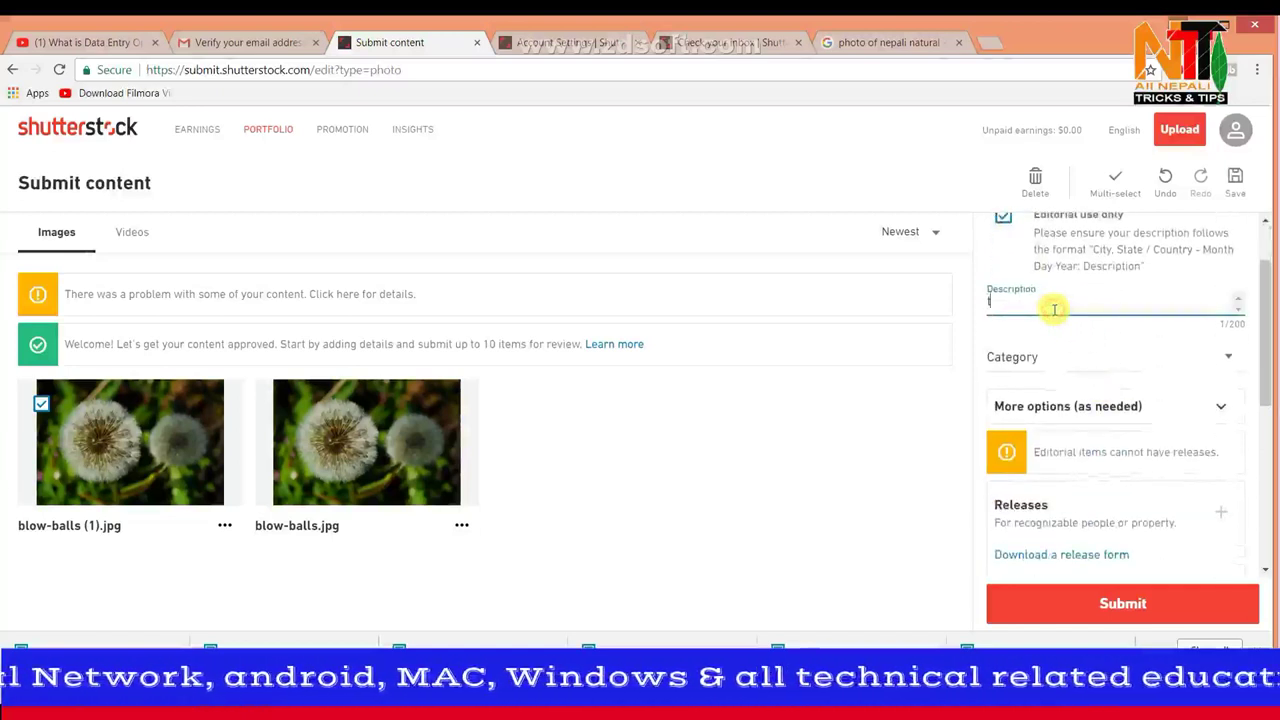
text(his)
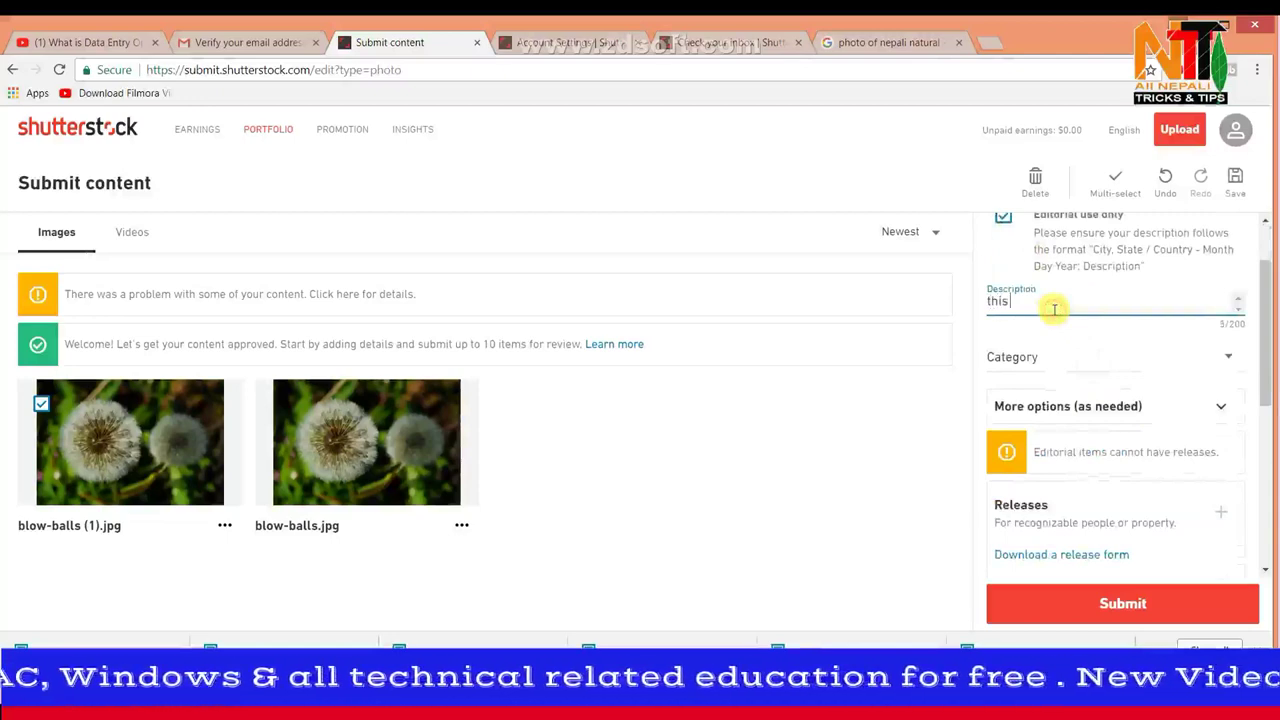
text( oho)
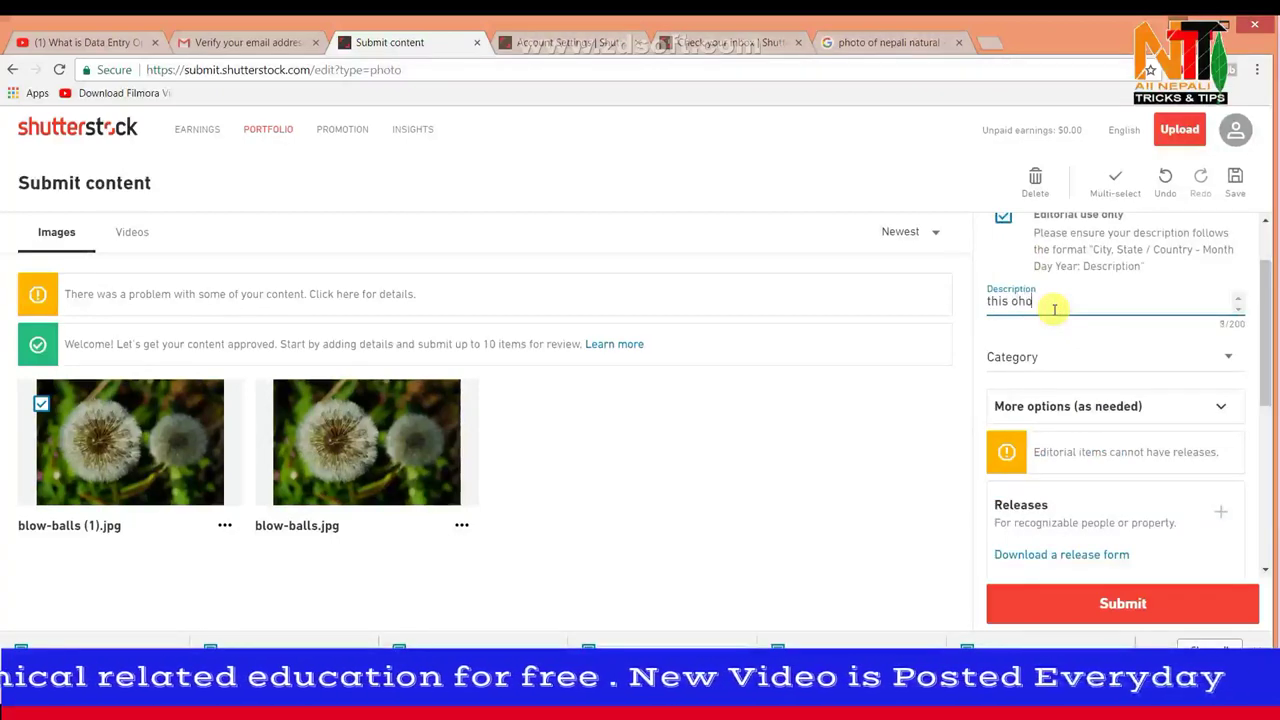
text(to is abo)
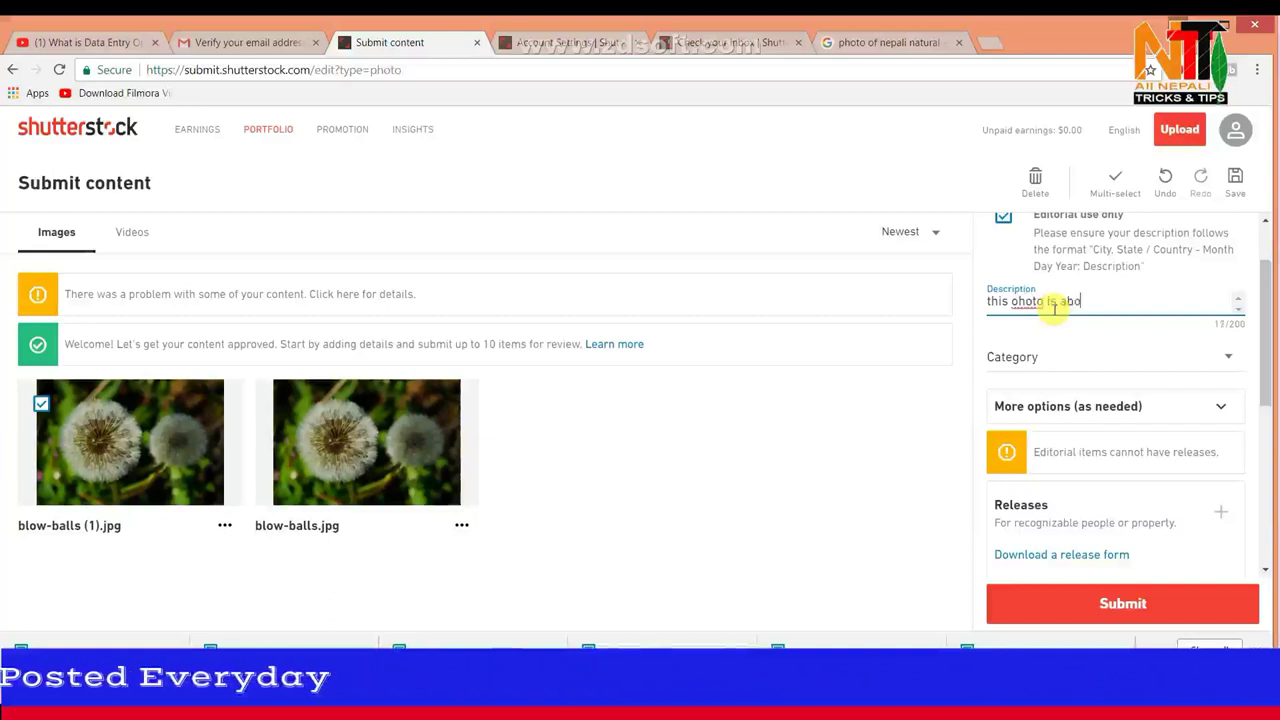
text(ut f)
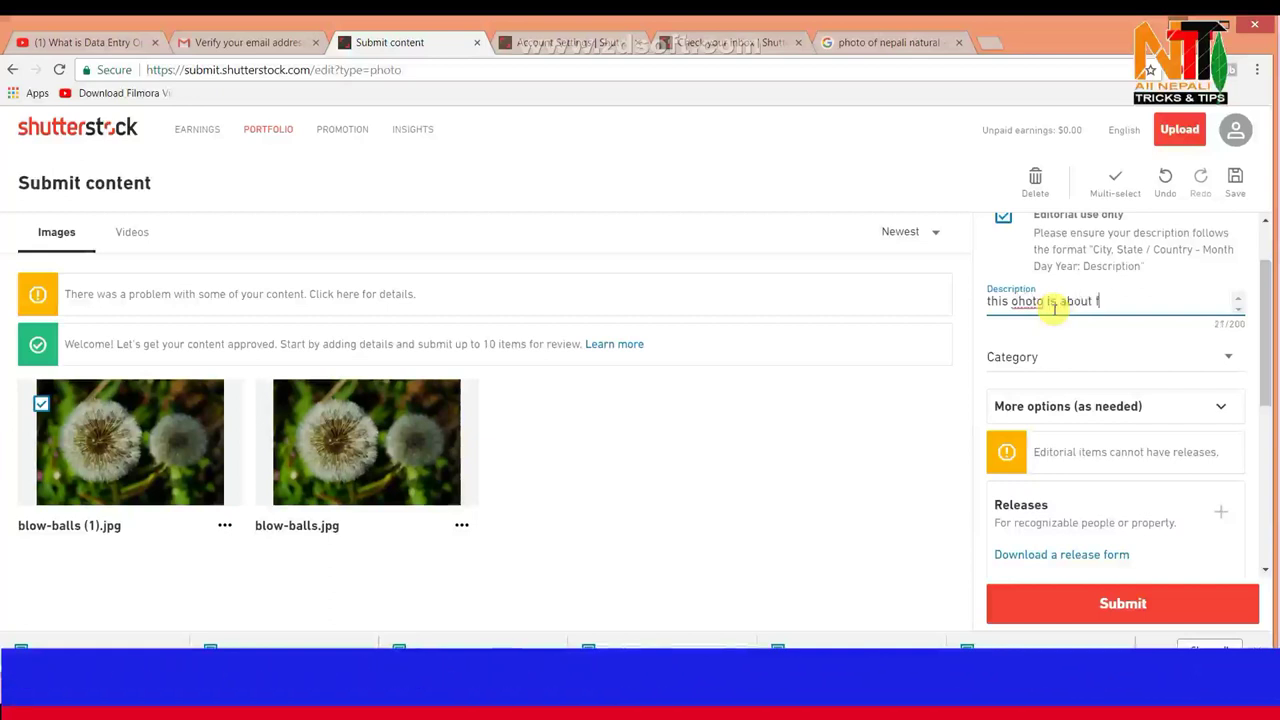
text(low)
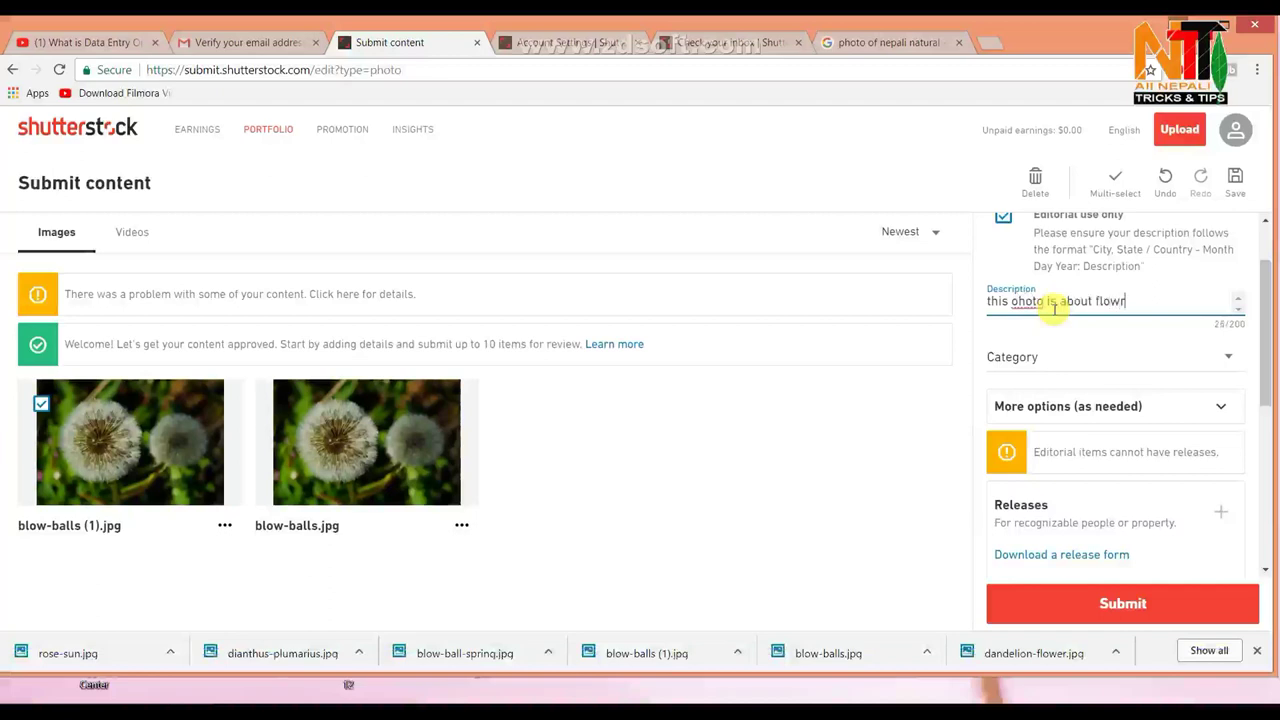
text(e)
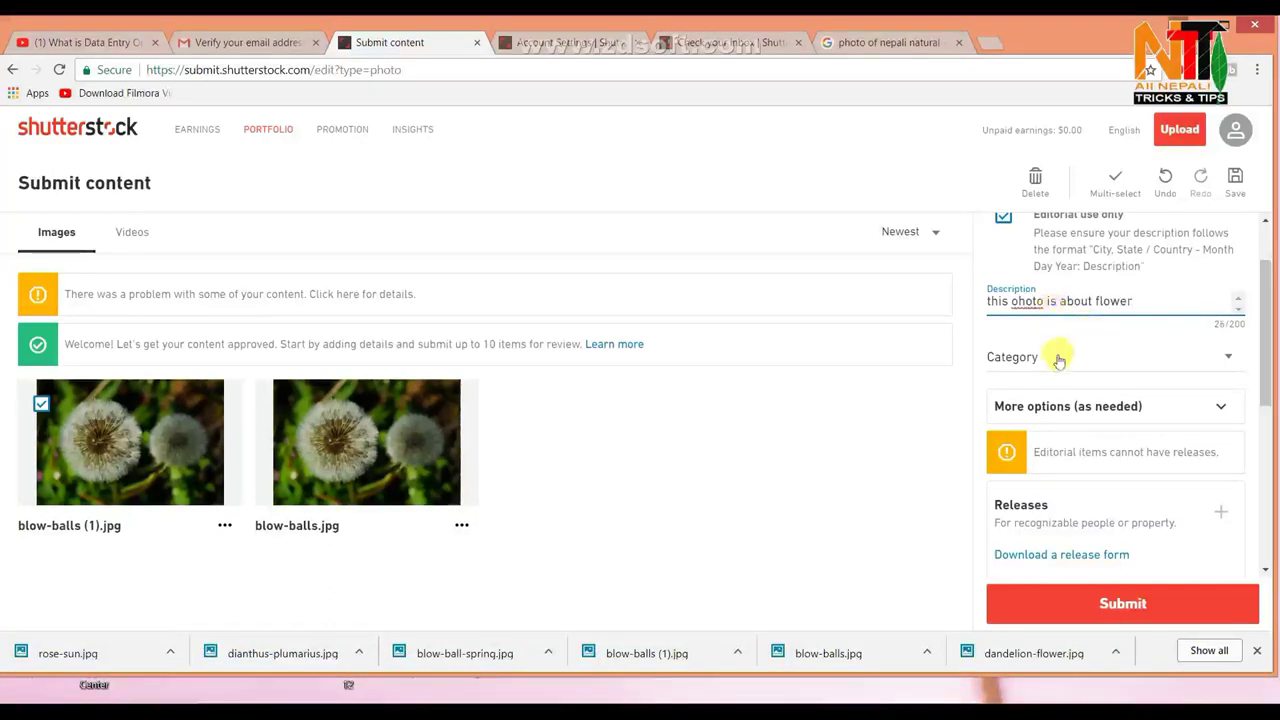
text(r)
right_click(1024, 303)
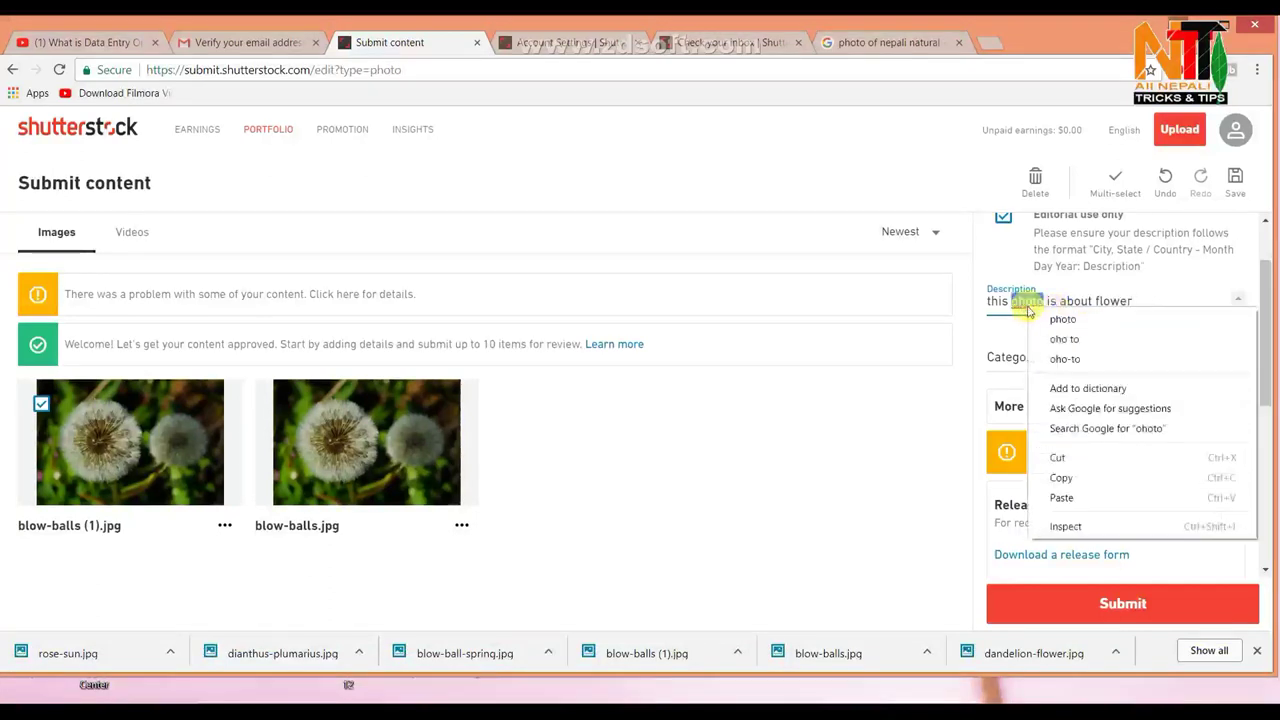
click(1140, 318)
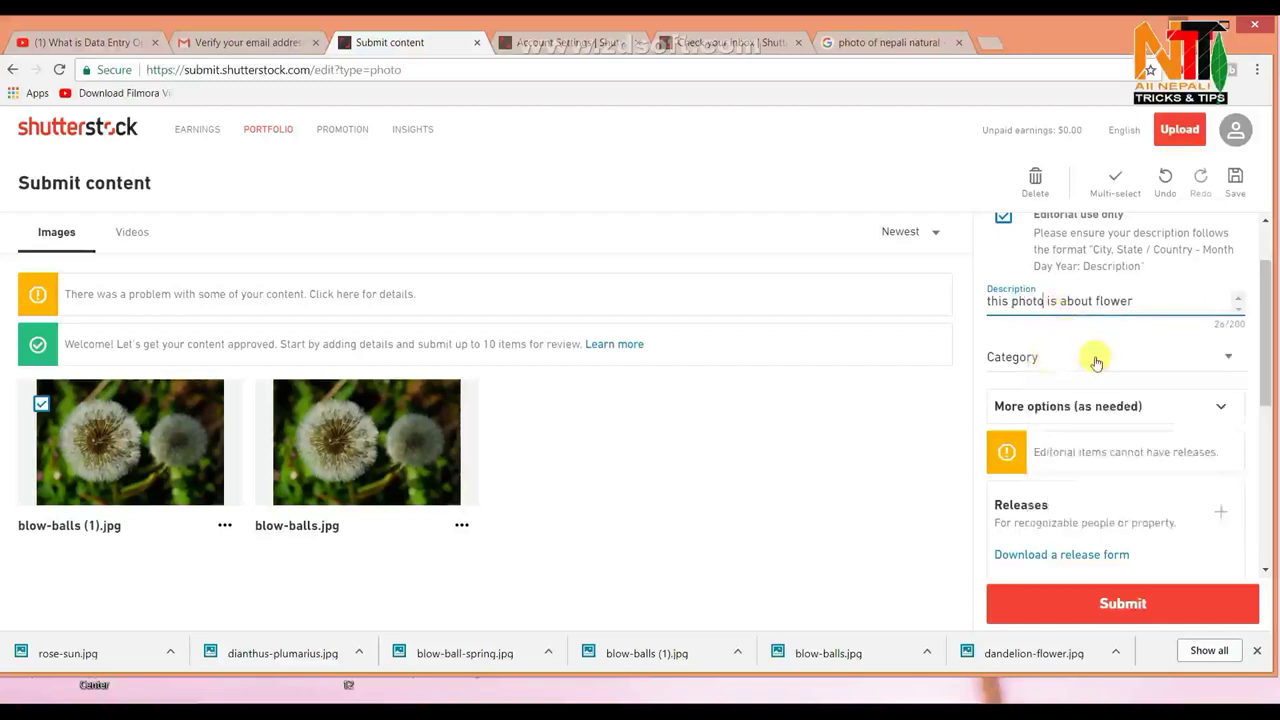
Step: Set the category of blow-balls (1).jpg to Nature
click(1058, 366)
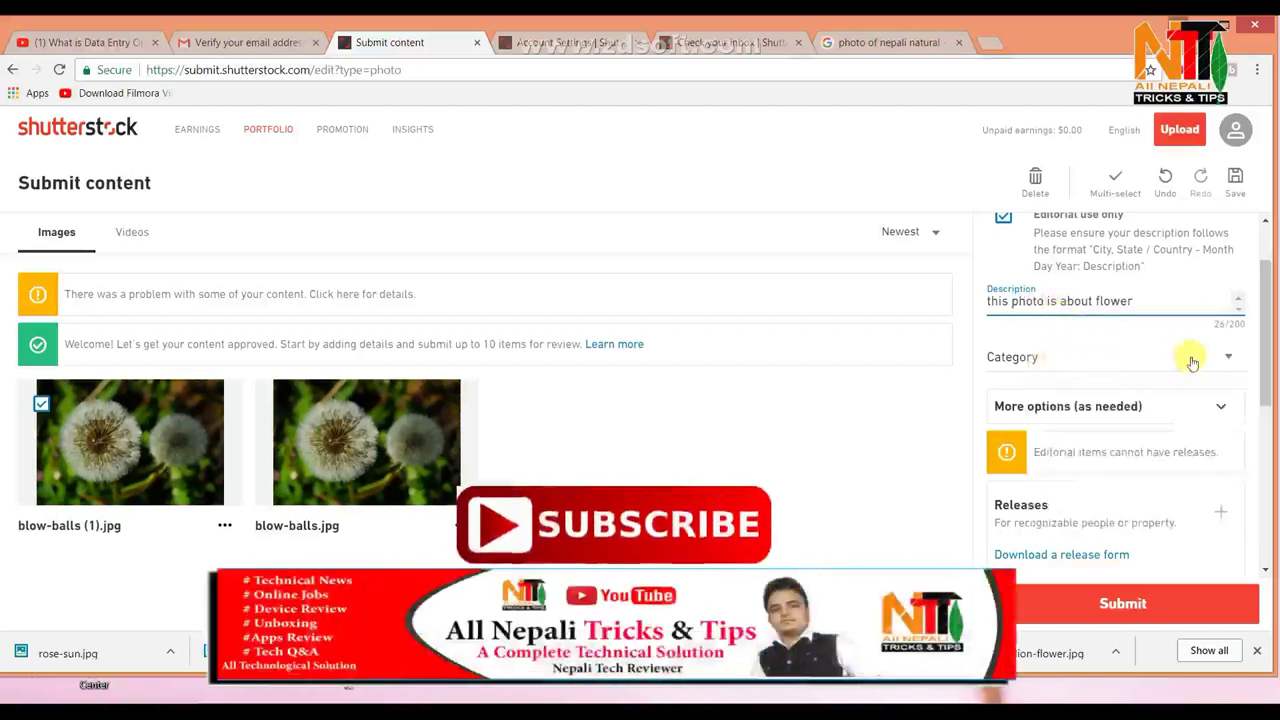
click(1224, 357)
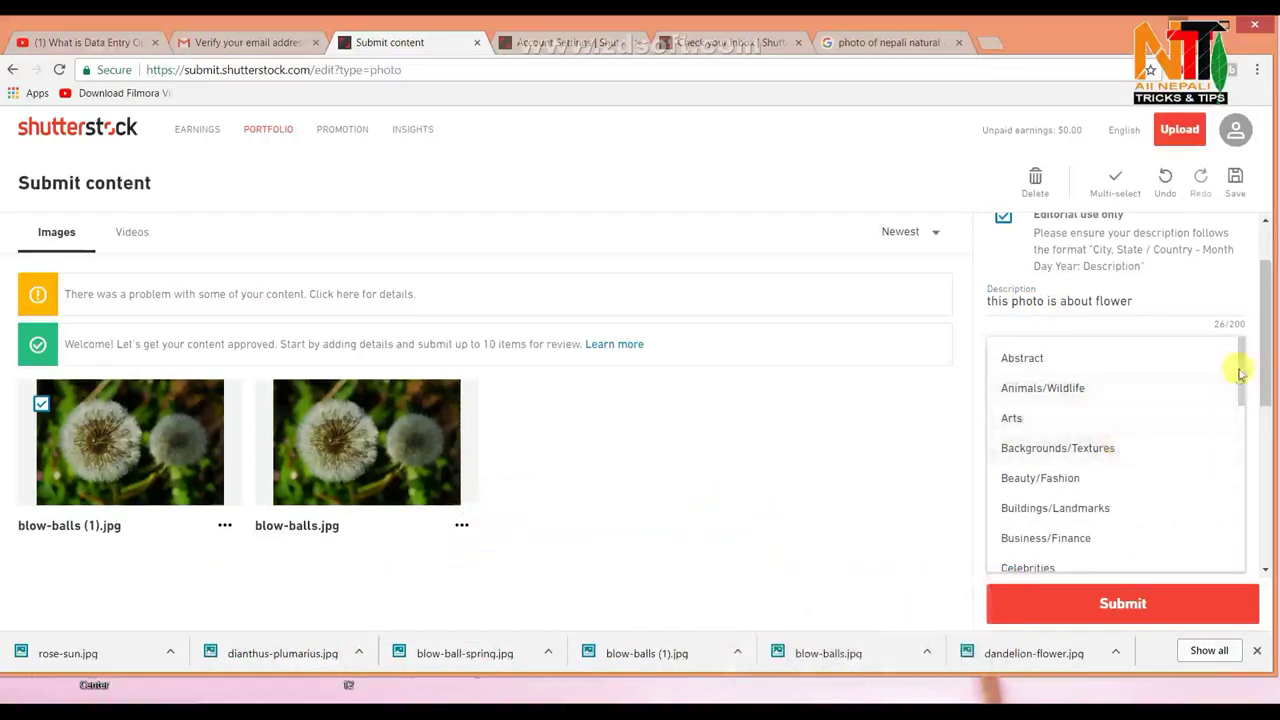
scroll(1215, 417, down, 2)
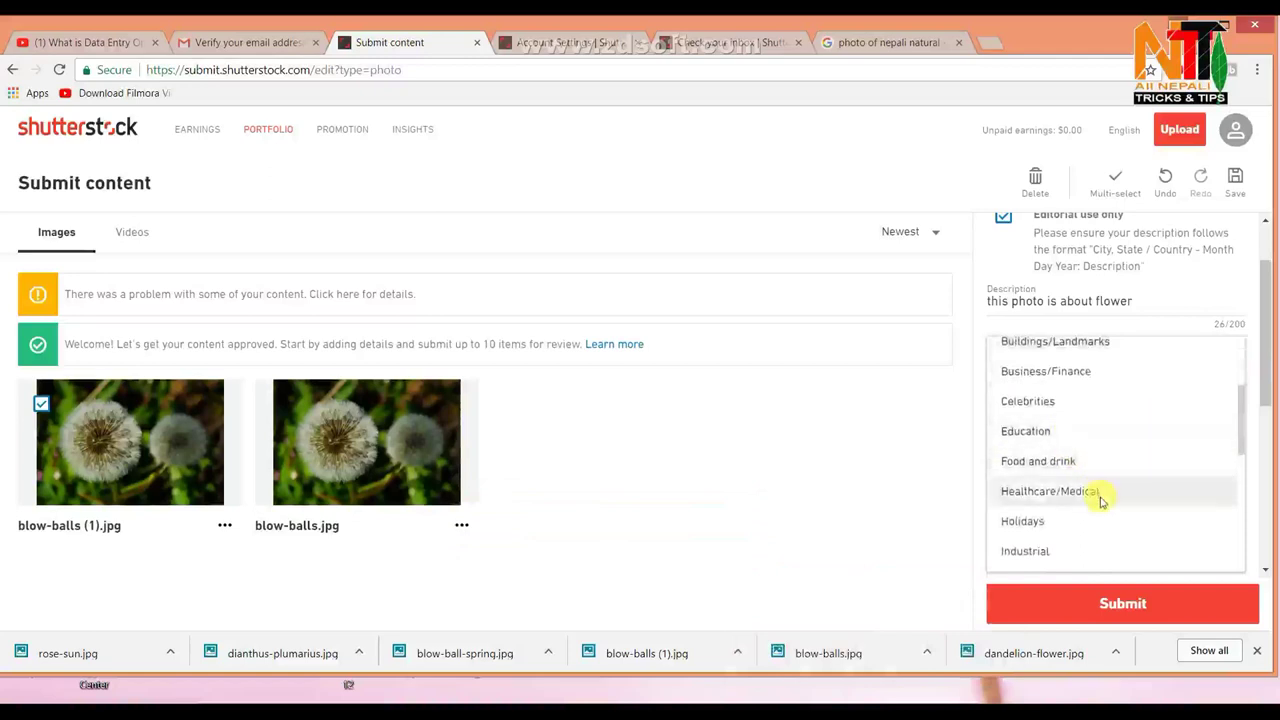
scroll(1094, 493, down, 2)
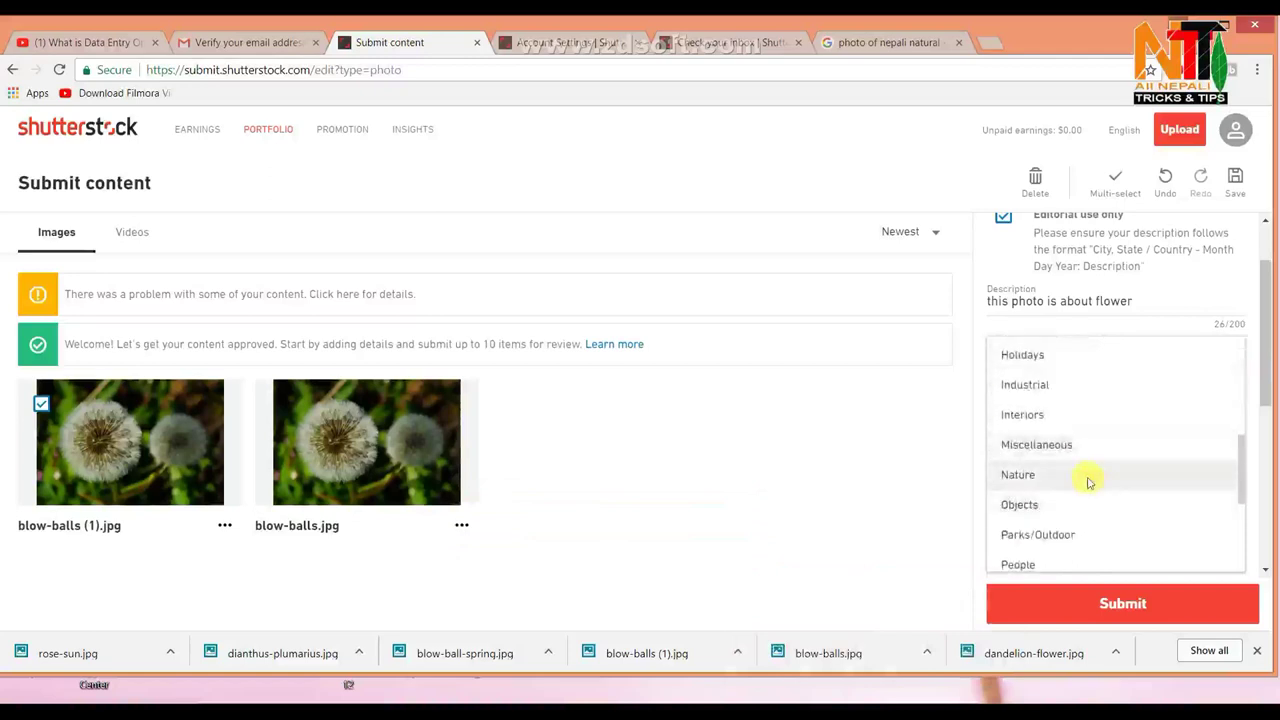
click(1089, 481)
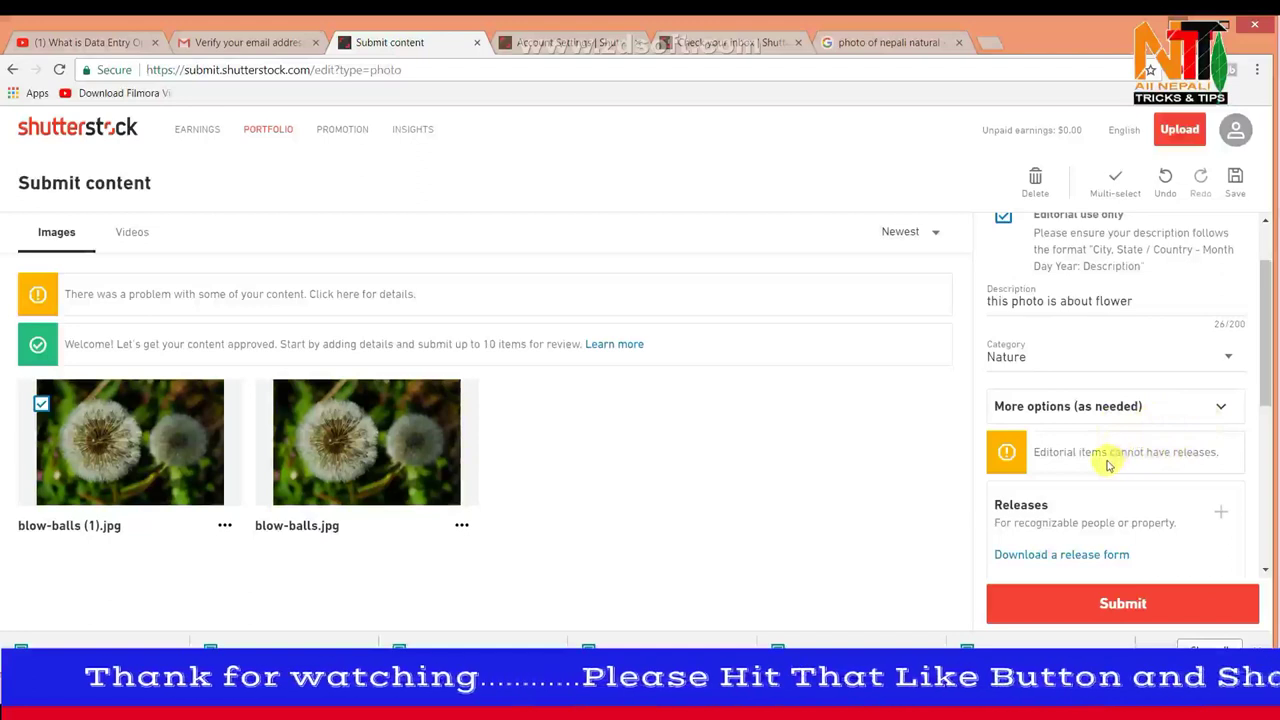
Step: Add the suggested keywords dandelion, summer, spring, background, green, beautiful and blossom to blow-balls (1).jpg
scroll(1106, 455, down, 1)
scroll(1102, 455, down, 2)
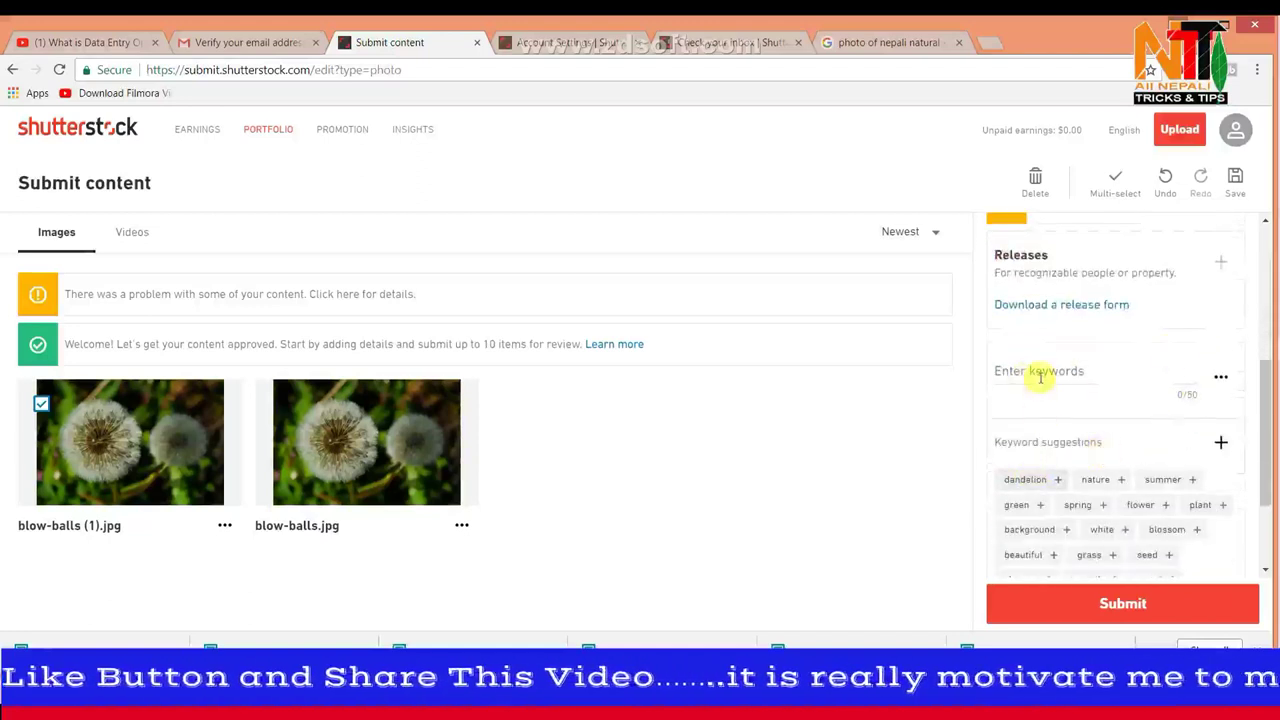
click(1027, 489)
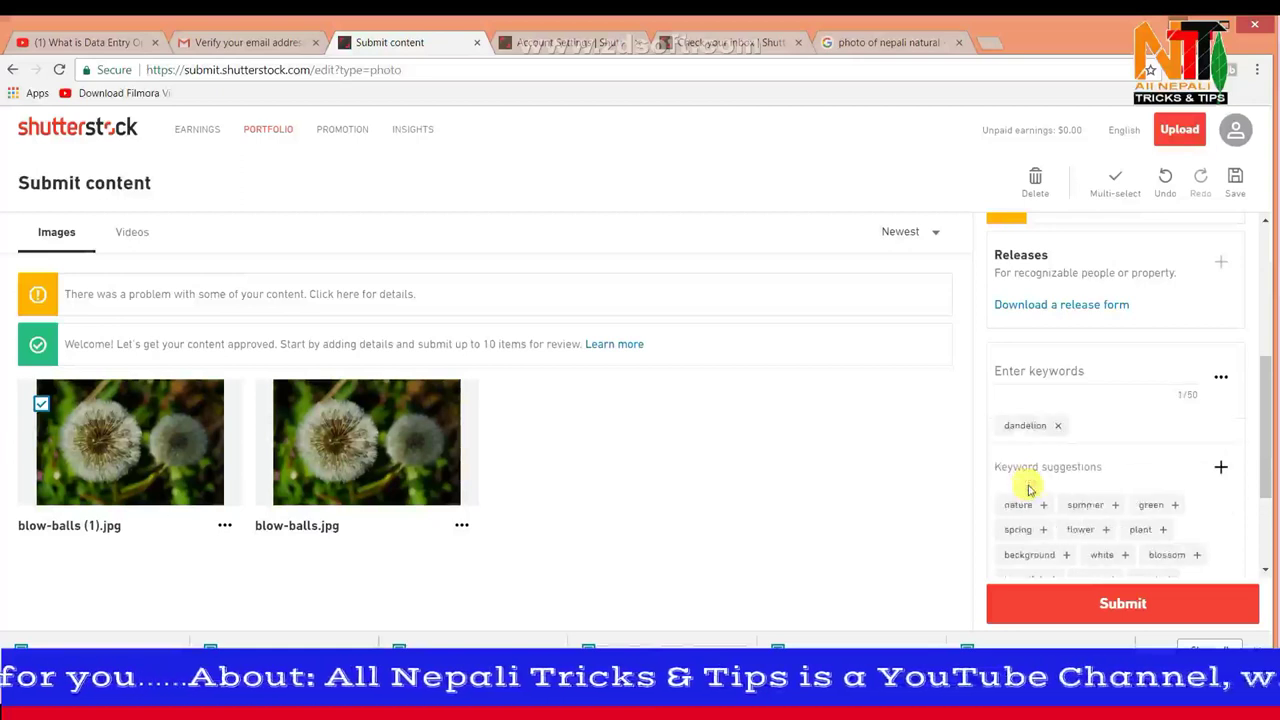
click(1088, 505)
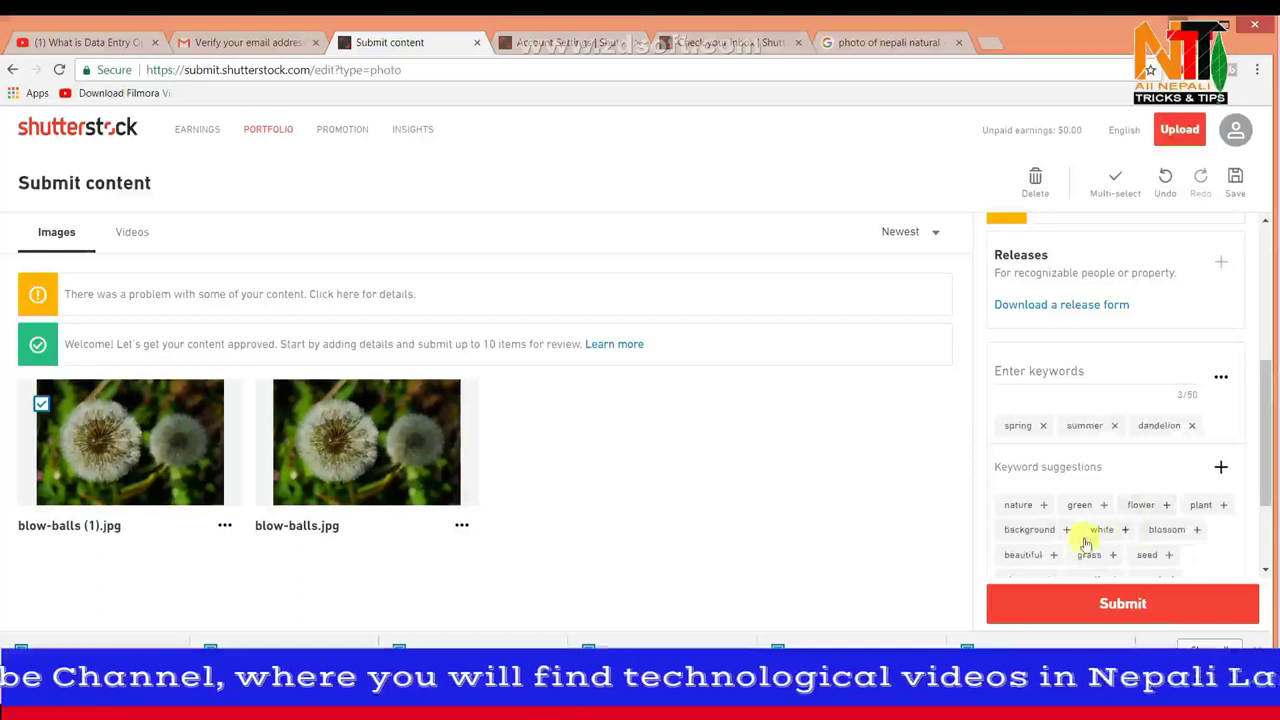
click(1062, 530)
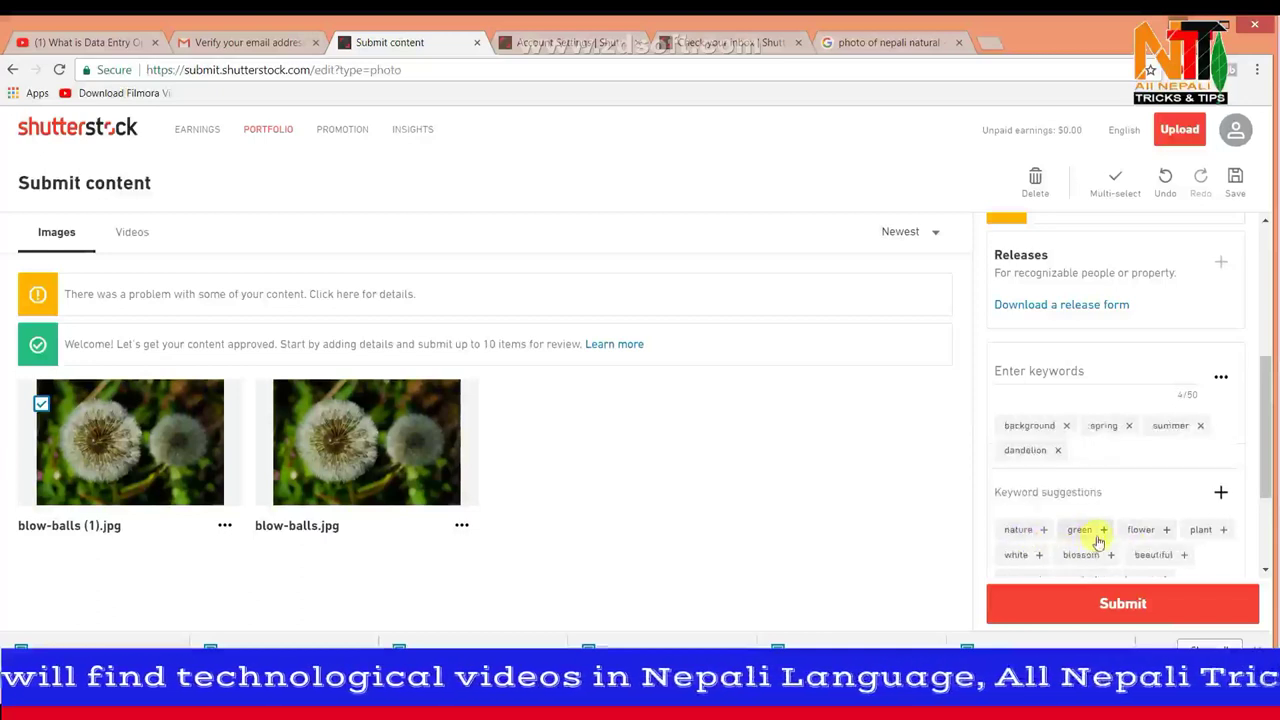
click(1080, 548)
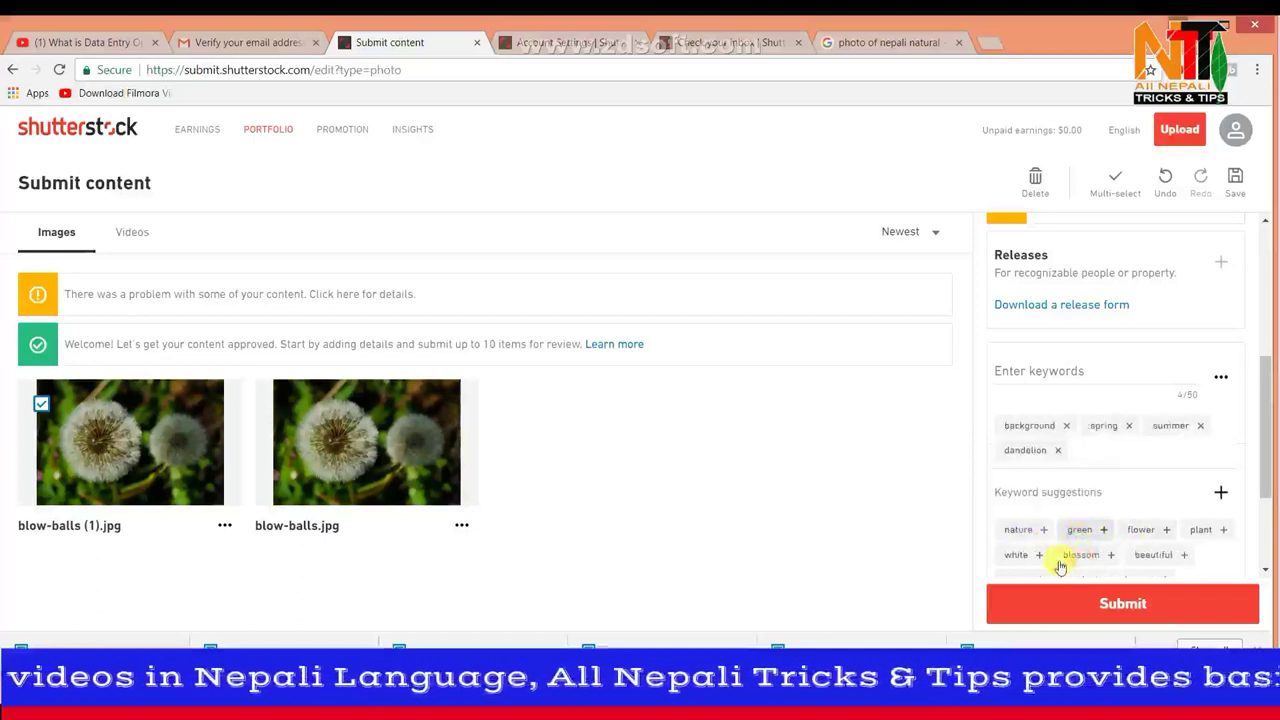
click(1085, 570)
click(1120, 552)
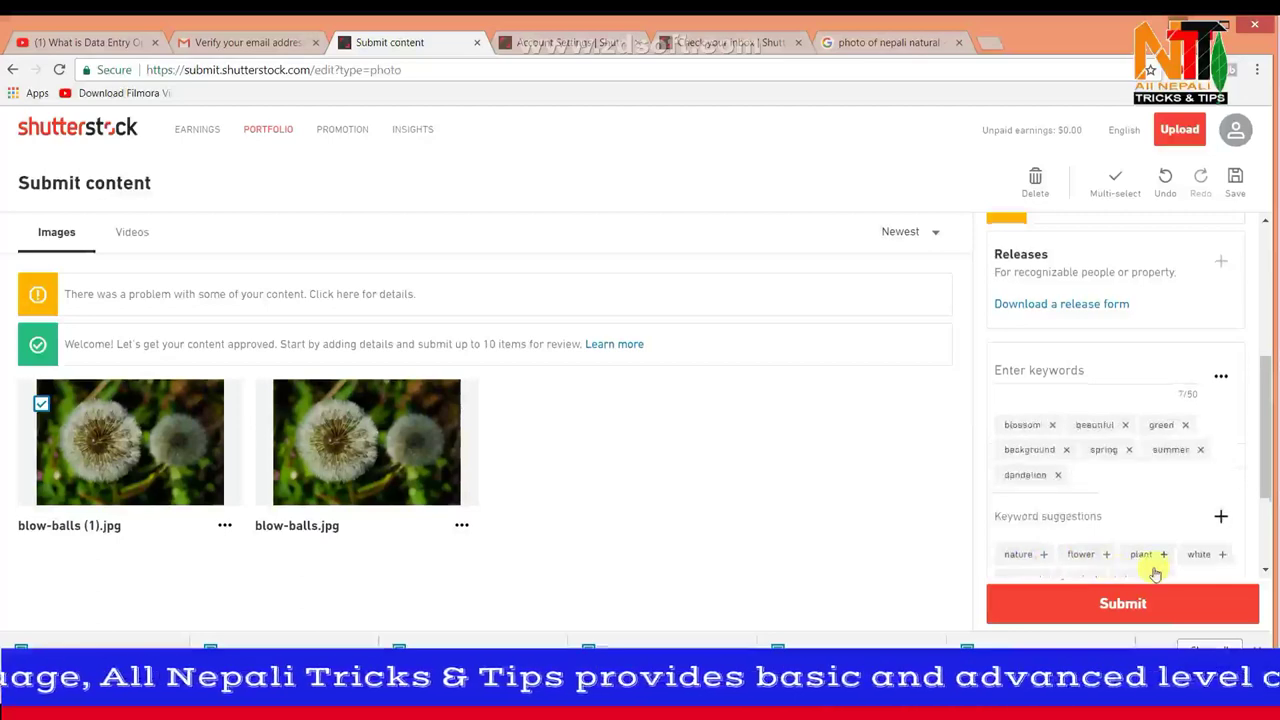
Step: Add the suggested keywords beauty, weed, seed and flower, and submit blow-balls (1).jpg for review
scroll(1140, 463, down, 3)
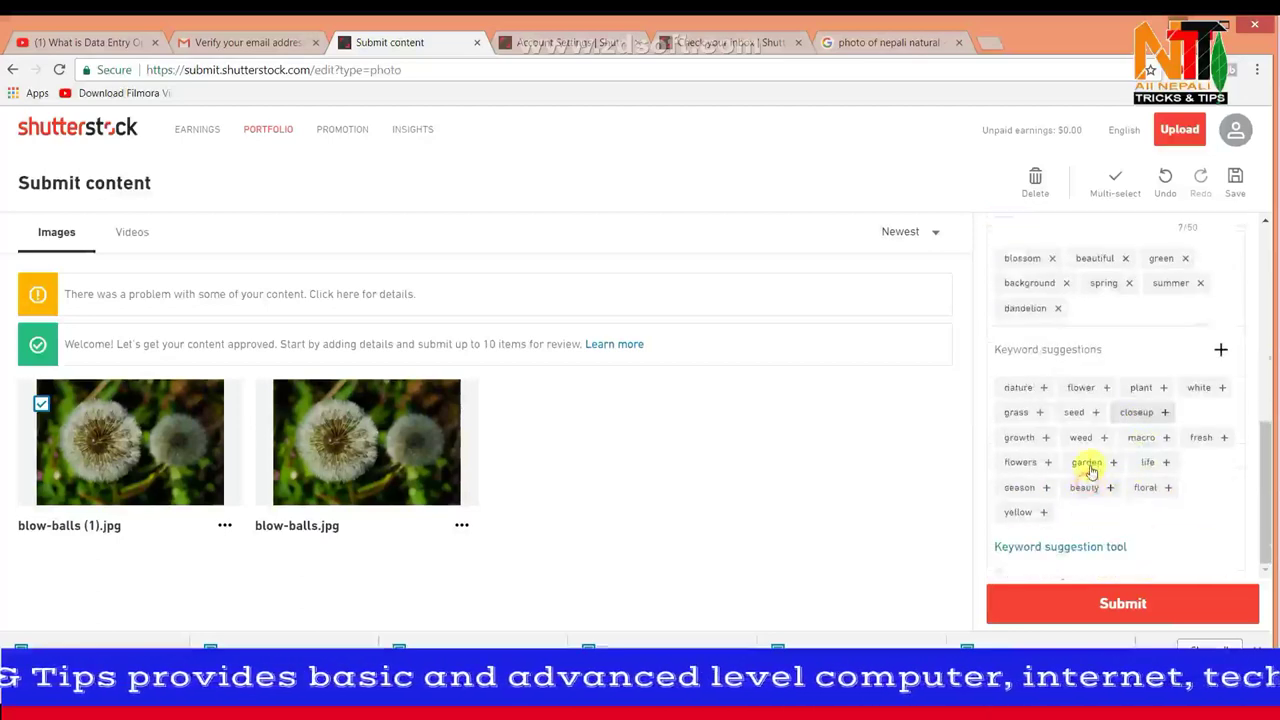
click(1081, 438)
click(1074, 413)
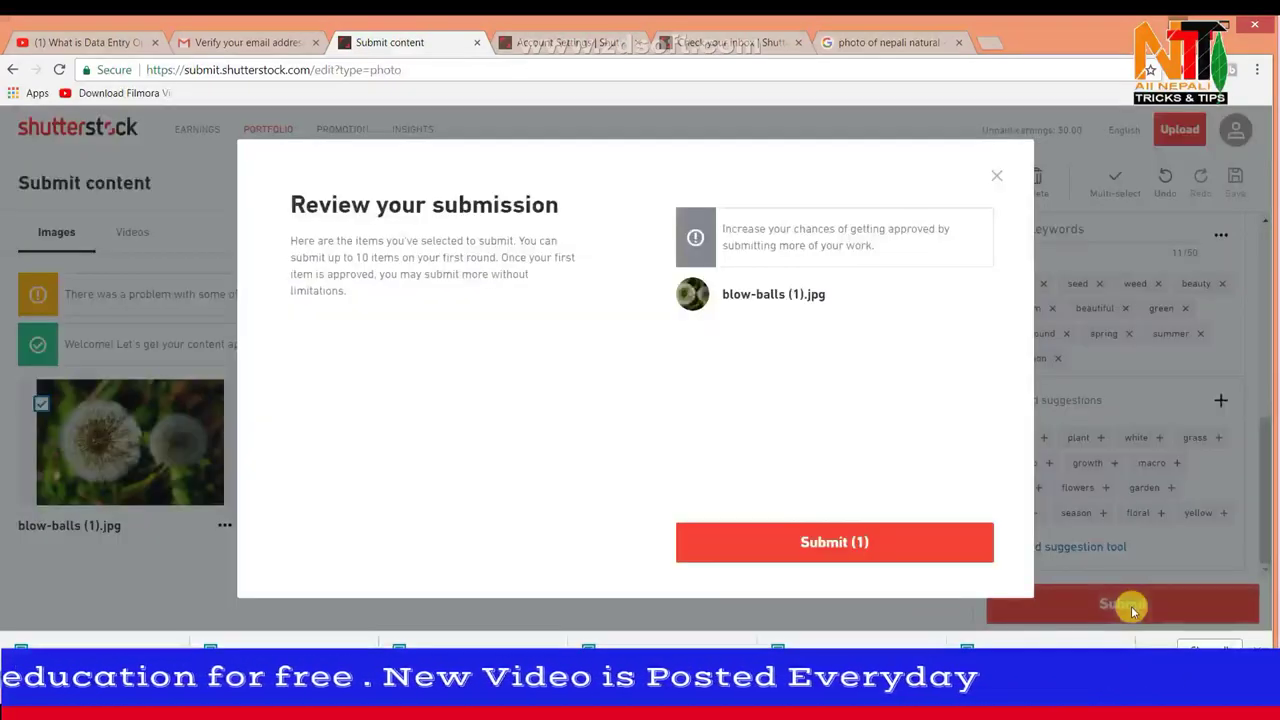
click(827, 549)
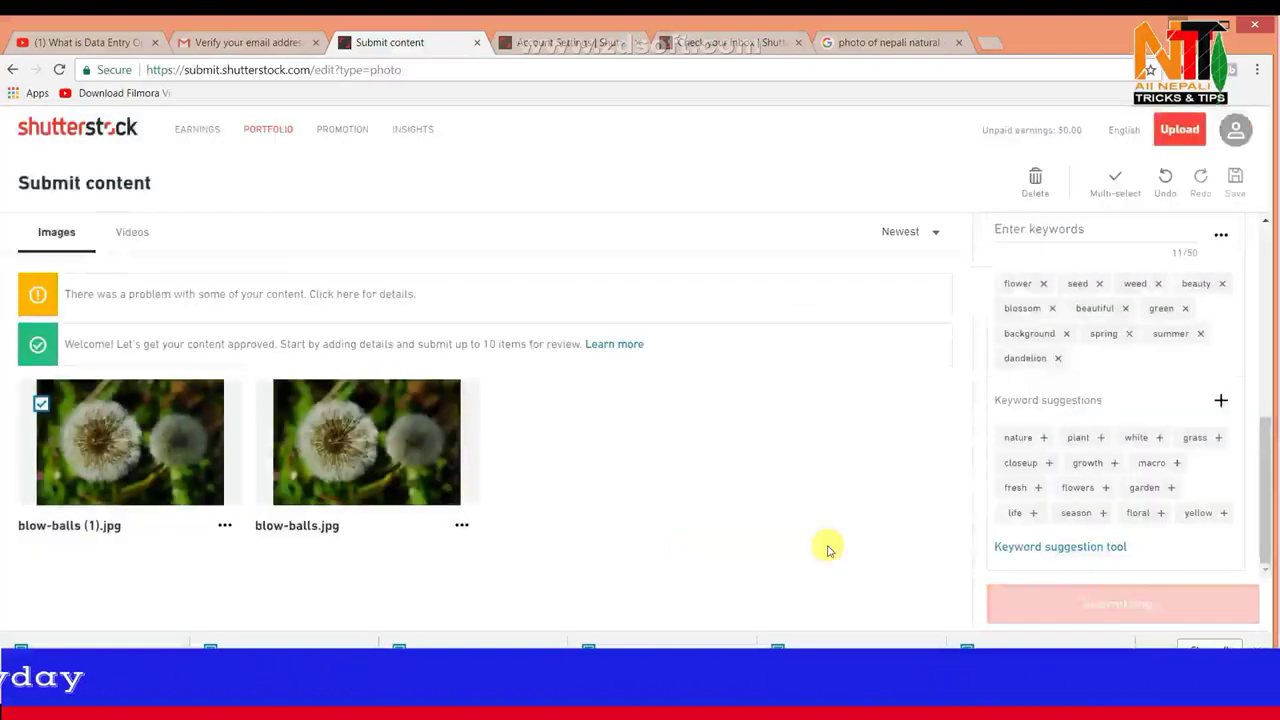